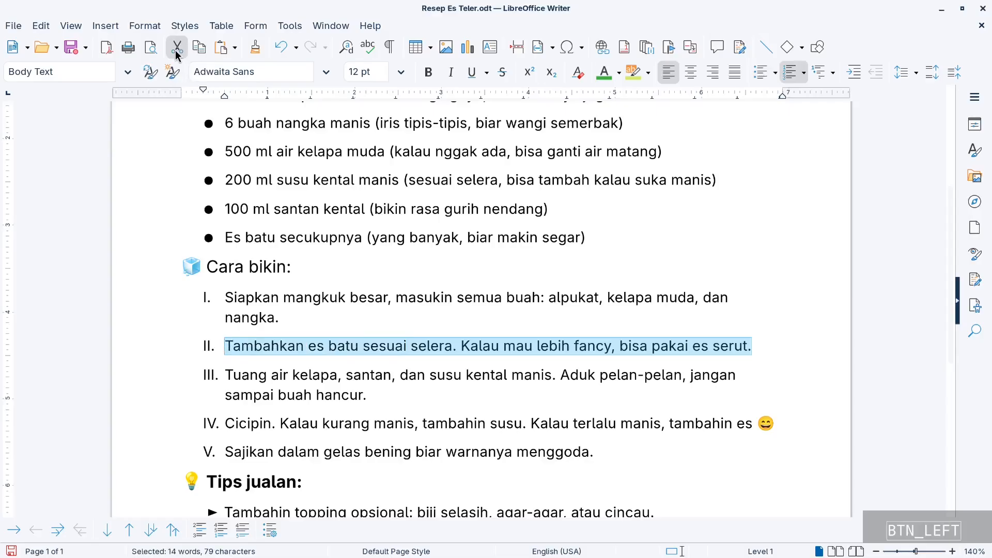
Cut the "Tambahkan es batu sesuai selera" item and paste it as a new list item below "Tuang air kelapa, santan".
{"action": "key", "text": "BackSpace"}
{"action": "key", "text": "BackSpace"}
{"action": "key", "text": "BackSpace"}
{"action": "left_click", "coordinate": [374, 370]}
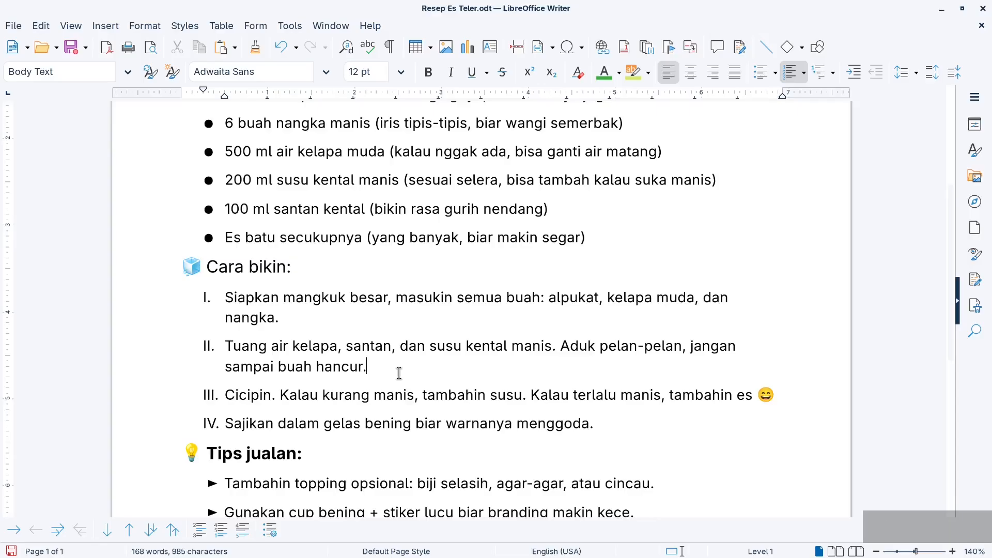
{"action": "key", "text": "Return"}
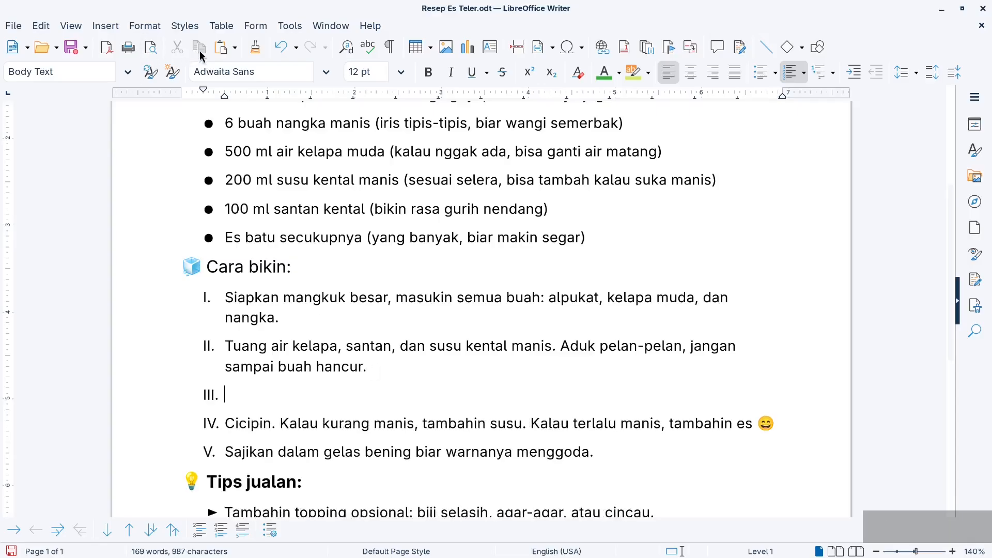
{"action": "left_click", "coordinate": [222, 47]}
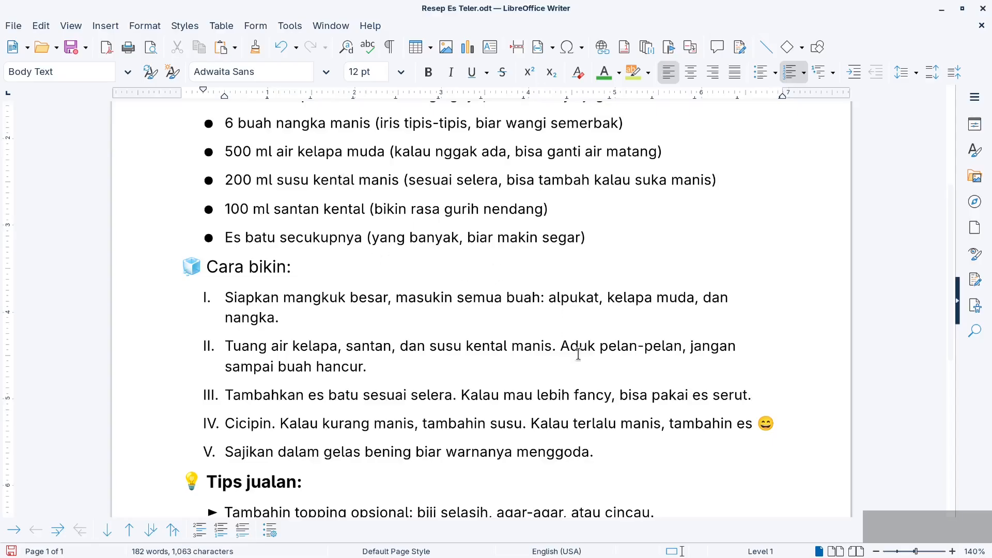
Select the heading text "Cara bikin:" and view the cut, copy and paste commands available for it.
{"action": "scroll", "coordinate": [344, 315], "scroll_direction": "up", "scroll_amount": 1}
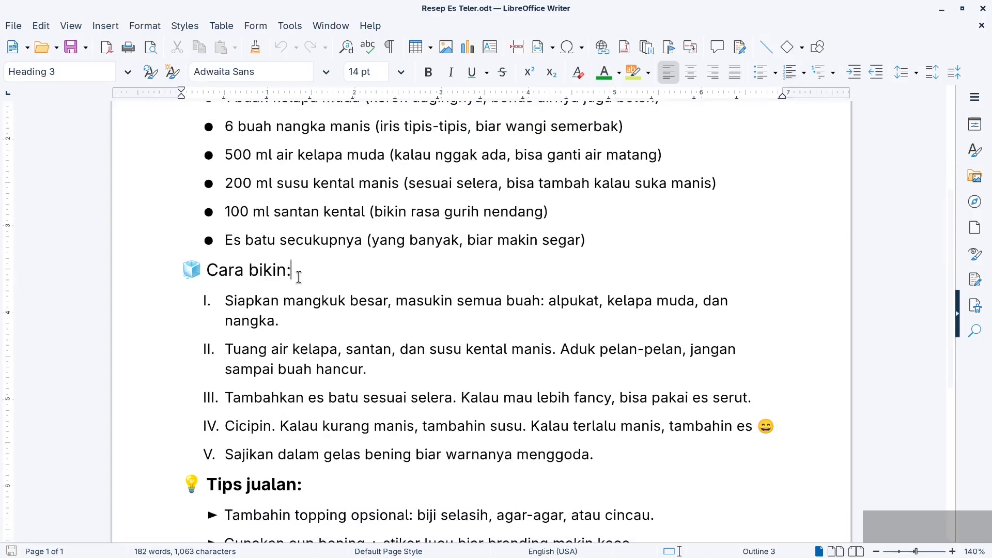
{"action": "left_click_drag", "start_coordinate": [292, 271], "coordinate": [206, 270]}
{"action": "right_click", "coordinate": [253, 274]}
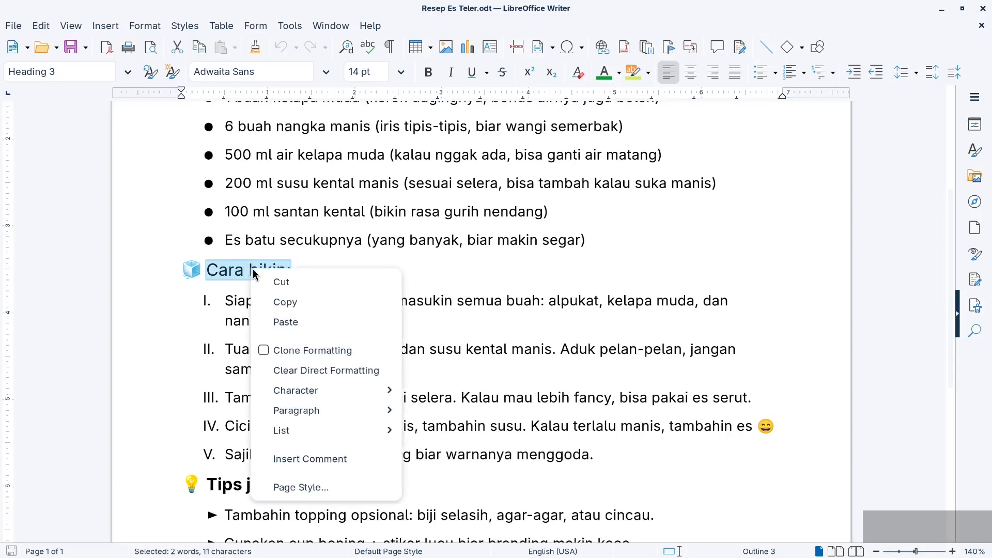
{"action": "left_click", "coordinate": [293, 323]}
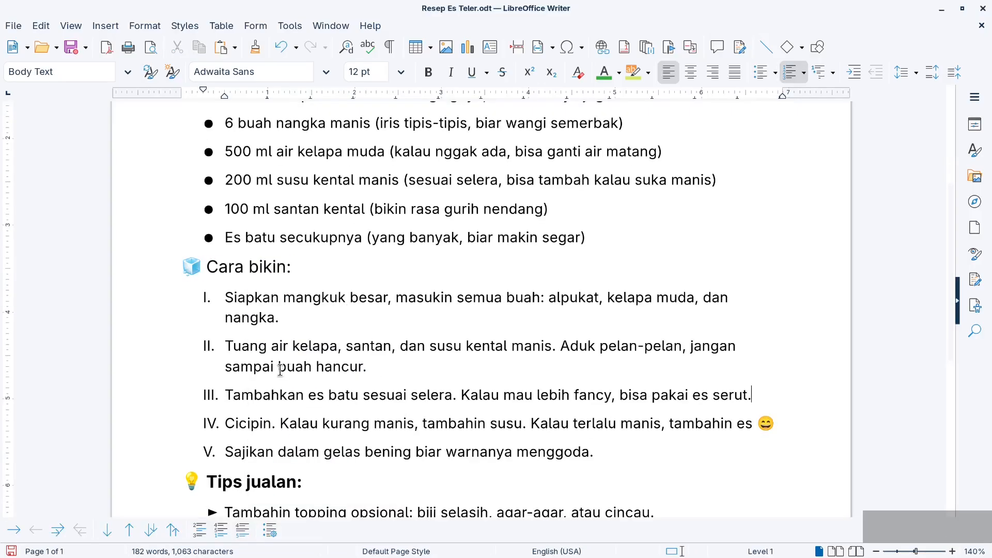
Make the "Cara bikin:" heading bold like the "Bahan-bahan segar:" heading.
{"action": "scroll", "coordinate": [279, 370], "scroll_direction": "up", "scroll_amount": 3}
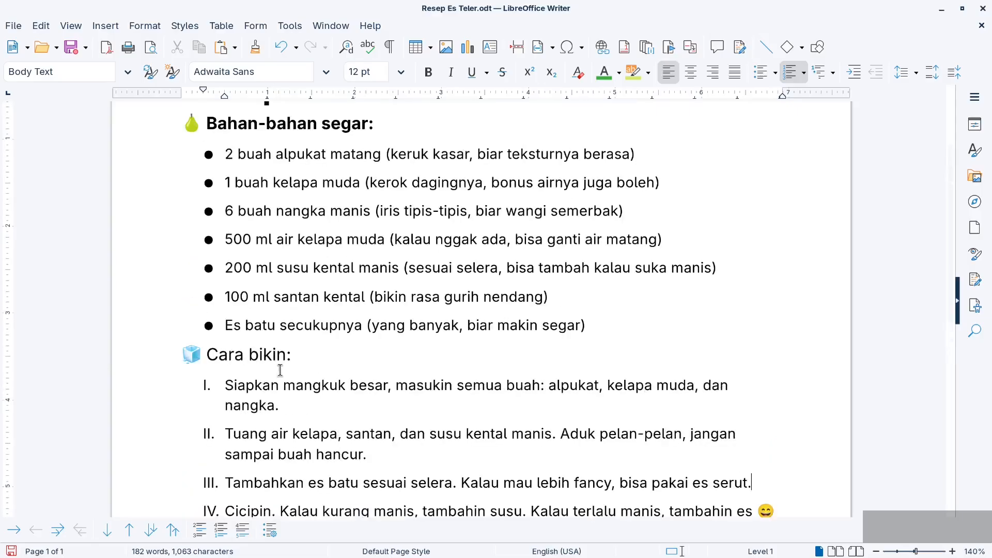
{"action": "scroll", "coordinate": [329, 323], "scroll_direction": "up", "scroll_amount": 2}
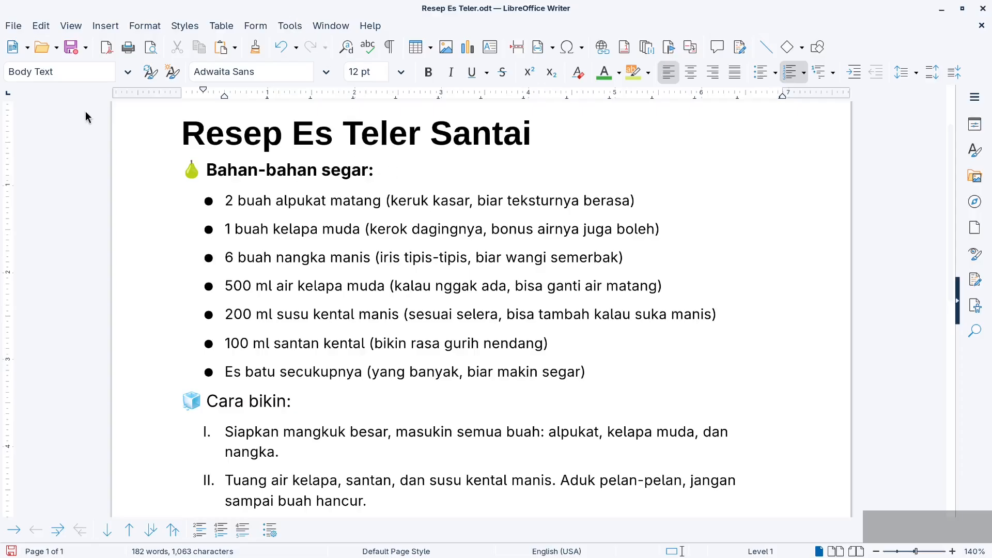
{"action": "left_click_drag", "start_coordinate": [207, 171], "coordinate": [416, 181]}
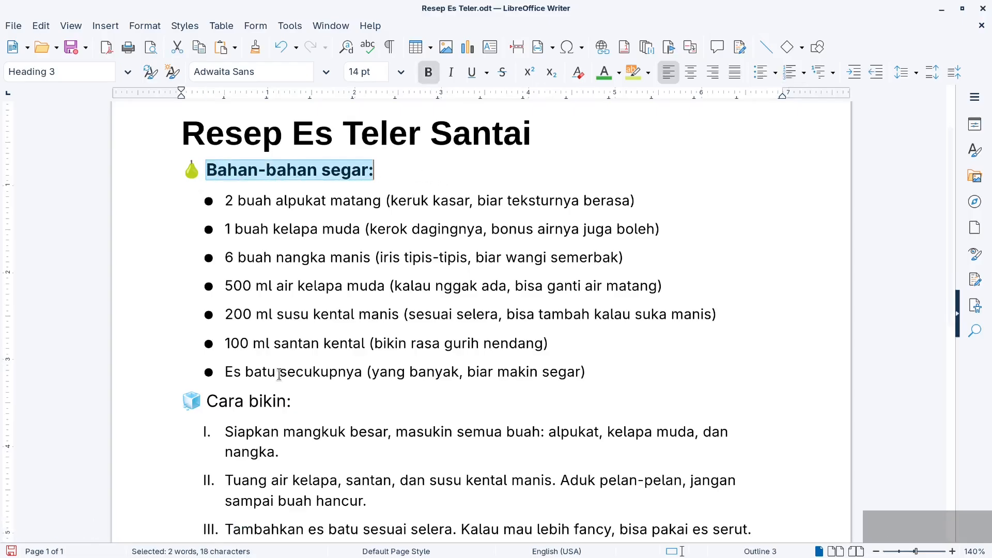
{"action": "left_click_drag", "start_coordinate": [206, 402], "coordinate": [291, 402]}
{"action": "left_click", "coordinate": [432, 76]}
Set the "Bahan-bahan segar:" heading to 16 pt in the Berkshire Swash font.
{"action": "scroll", "coordinate": [297, 362], "scroll_direction": "down", "scroll_amount": 5}
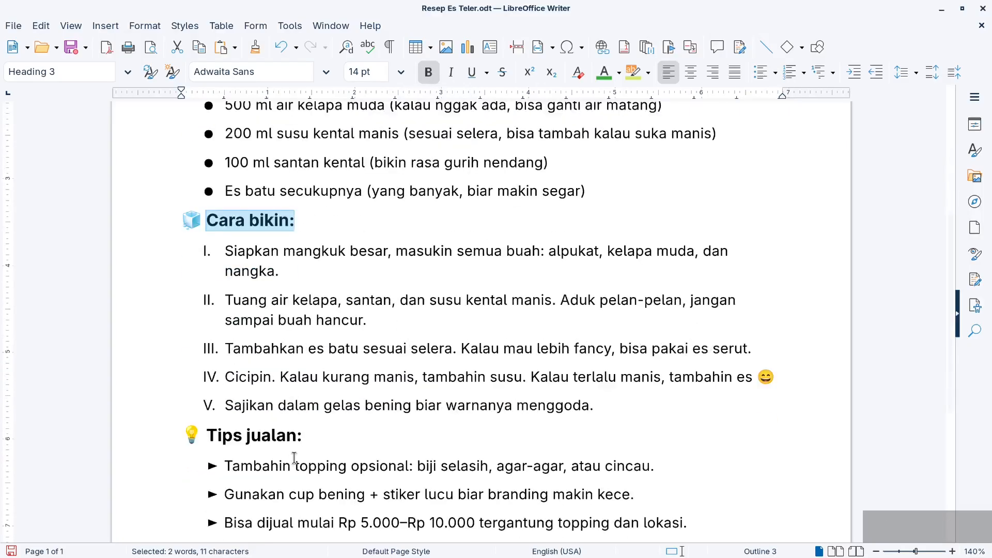
{"action": "scroll", "coordinate": [294, 457], "scroll_direction": "up", "scroll_amount": 2}
{"action": "scroll", "coordinate": [310, 372], "scroll_direction": "up", "scroll_amount": 2}
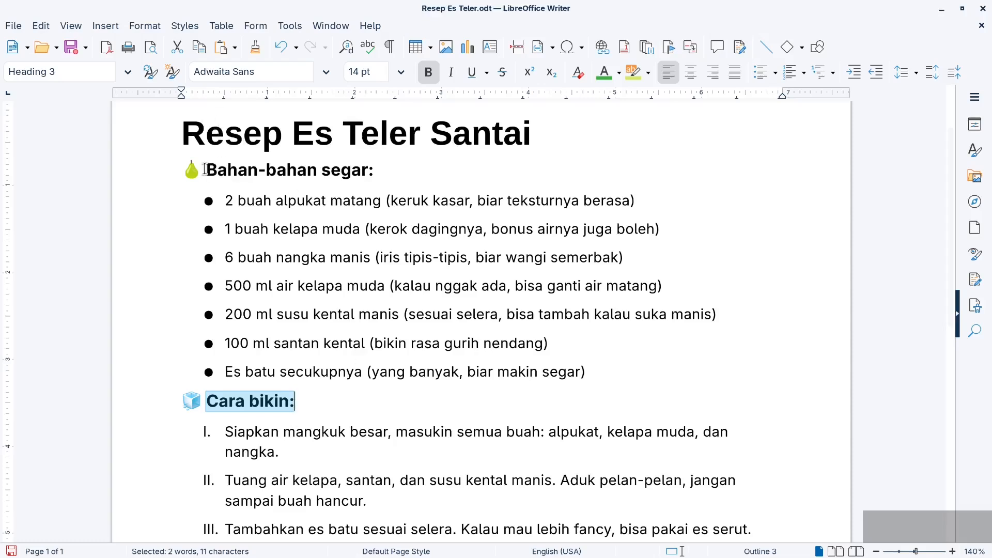
{"action": "left_click_drag", "start_coordinate": [205, 169], "coordinate": [385, 183]}
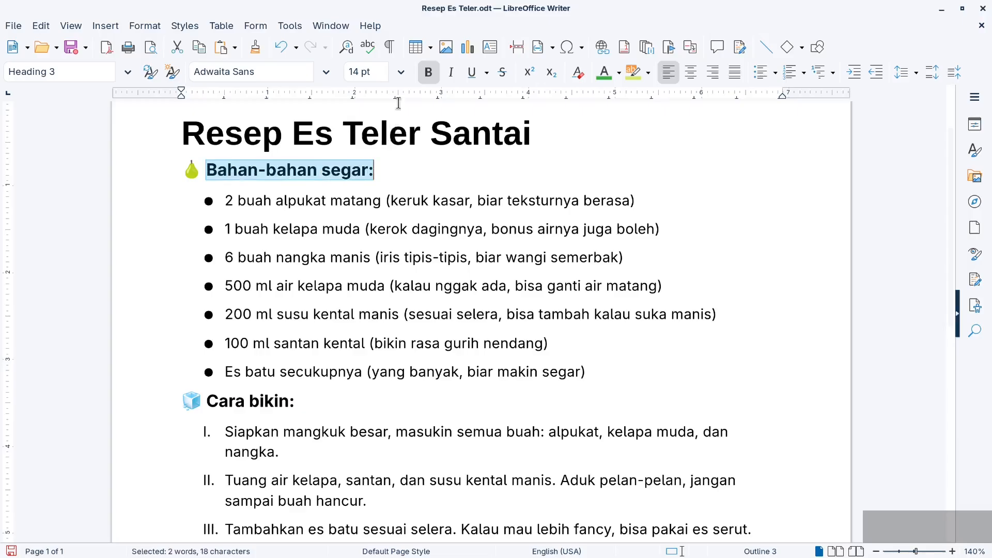
{"action": "left_click", "coordinate": [403, 73]}
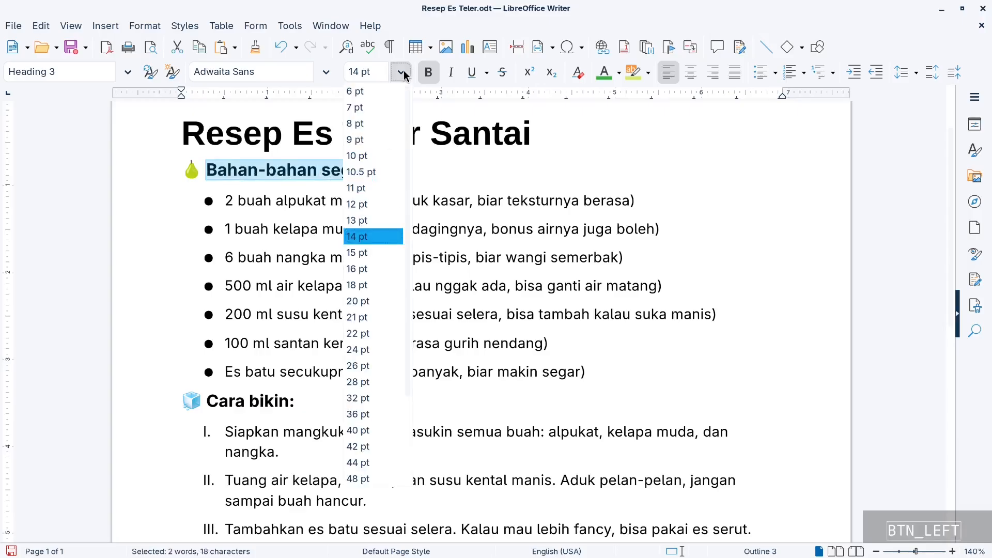
{"action": "left_click", "coordinate": [369, 267]}
{"action": "left_click", "coordinate": [326, 74]}
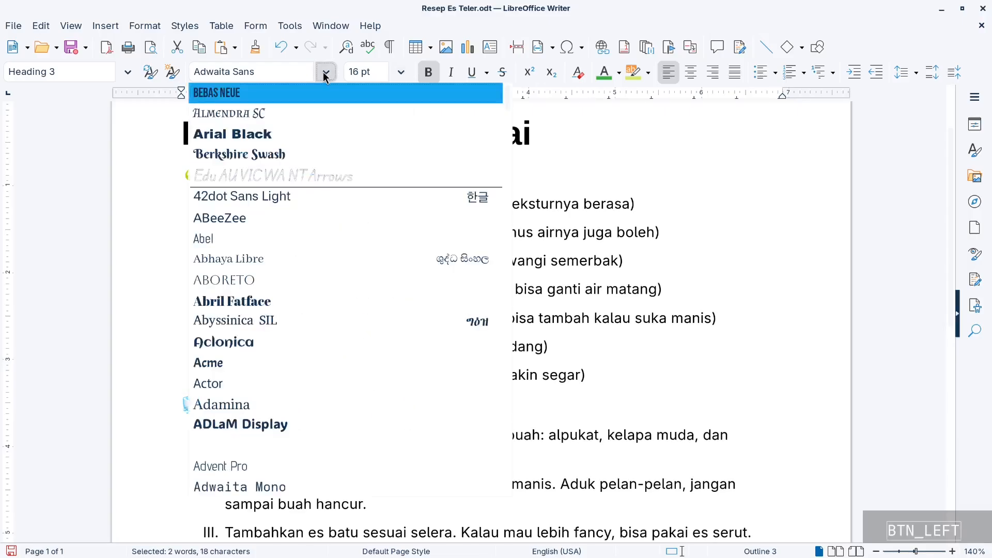
{"action": "left_click", "coordinate": [274, 154]}
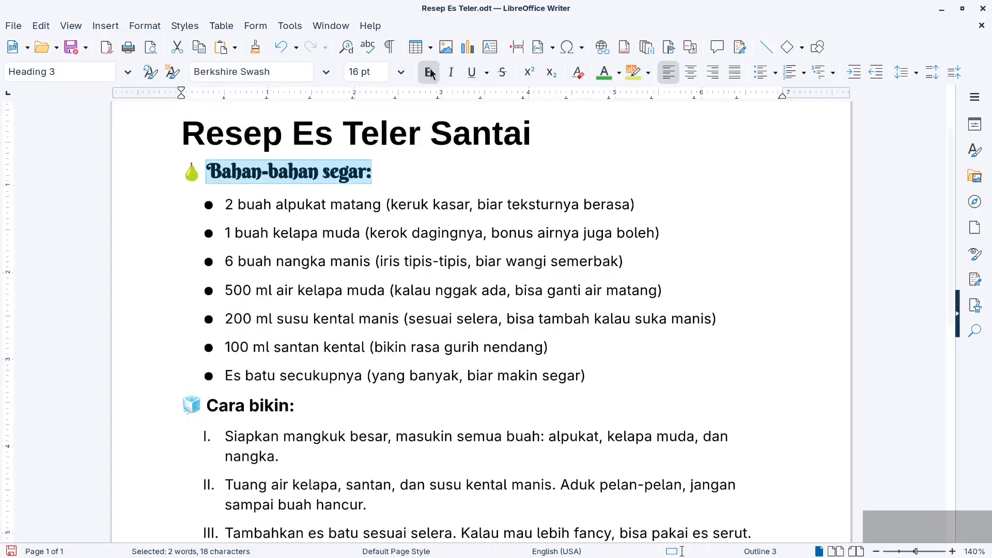
Italicize and underline the "Bahan-bahan segar:" heading and give its text a green font color.
{"action": "left_click", "coordinate": [451, 72]}
{"action": "left_click", "coordinate": [469, 73]}
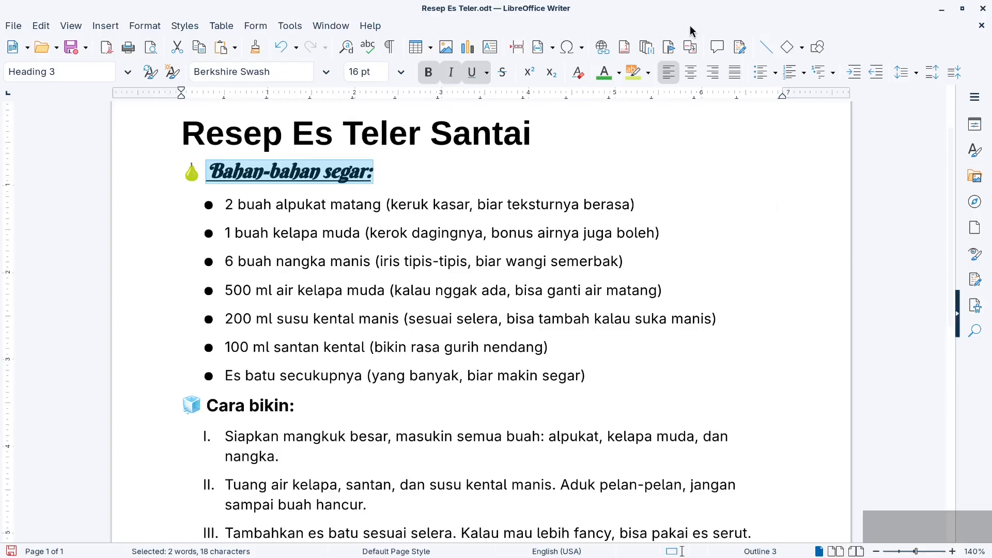
{"action": "left_click", "coordinate": [618, 73]}
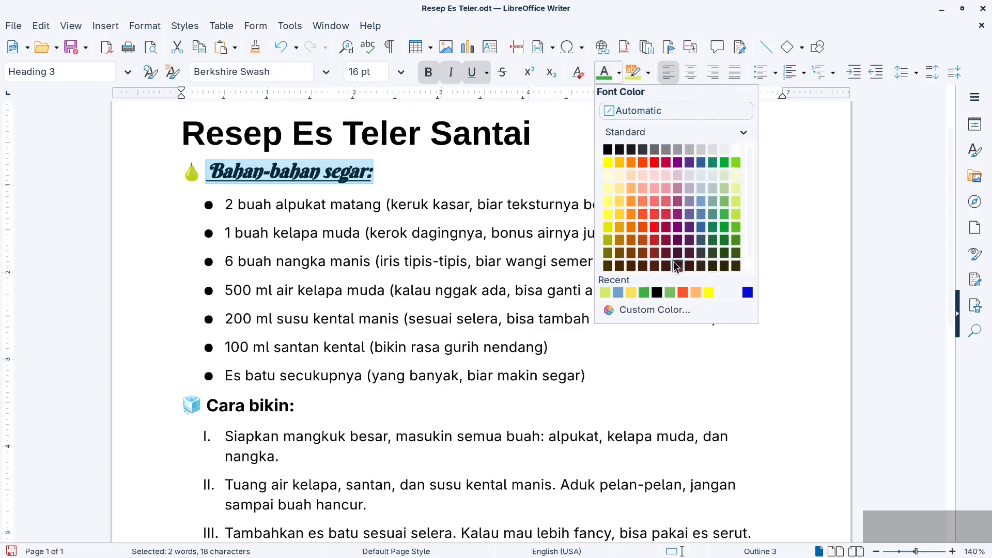
{"action": "left_click", "coordinate": [735, 227]}
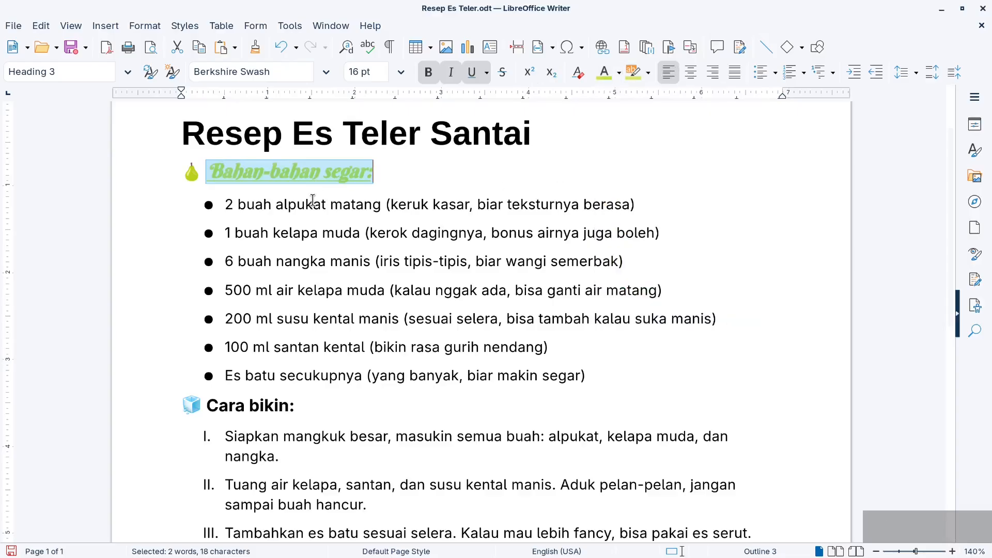
{"action": "left_click", "coordinate": [619, 73]}
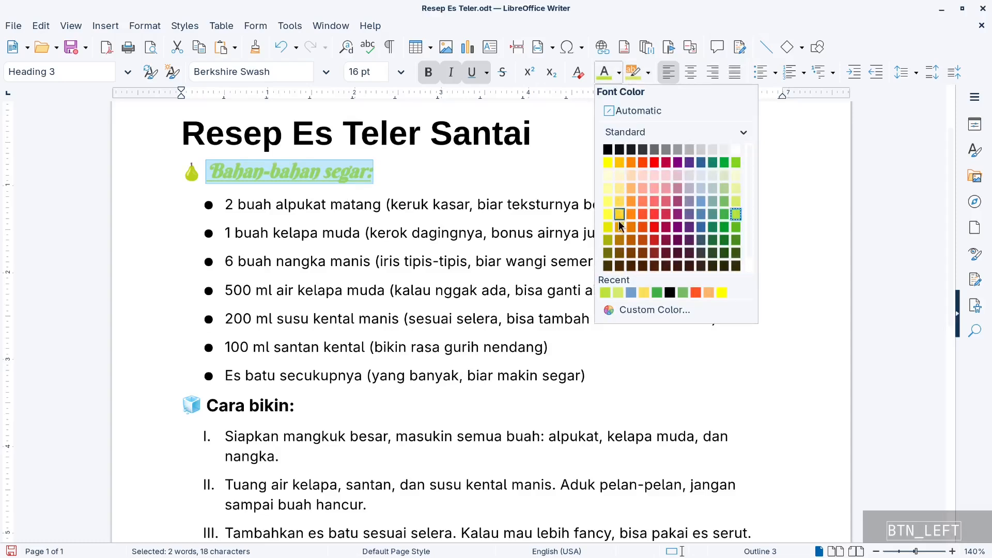
{"action": "left_click", "coordinate": [727, 229]}
{"action": "left_click", "coordinate": [254, 206]}
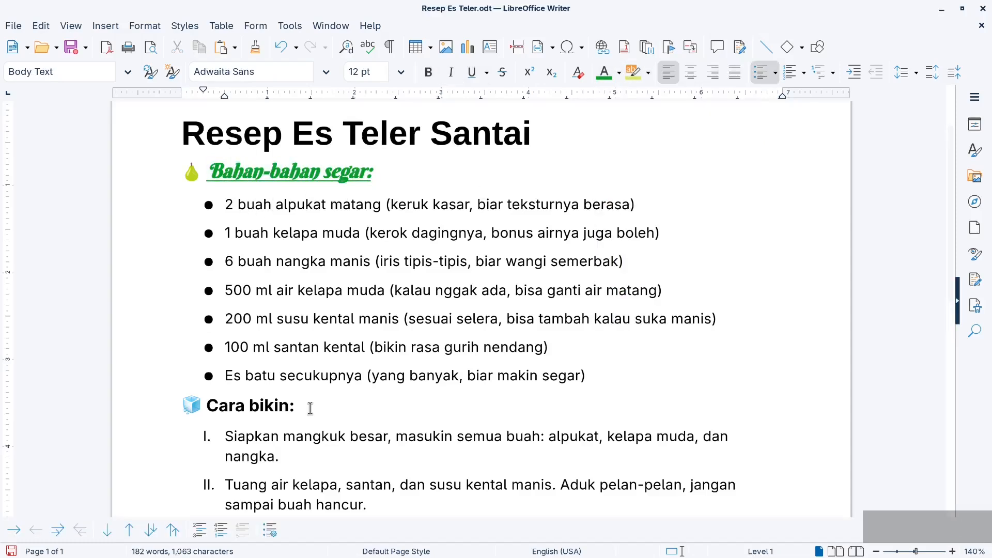
Clone the "Bahan-bahan segar:" formatting onto the "Cara bikin:" heading, covering the text after its initial C.
{"action": "scroll", "coordinate": [300, 415], "scroll_direction": "down", "scroll_amount": 10}
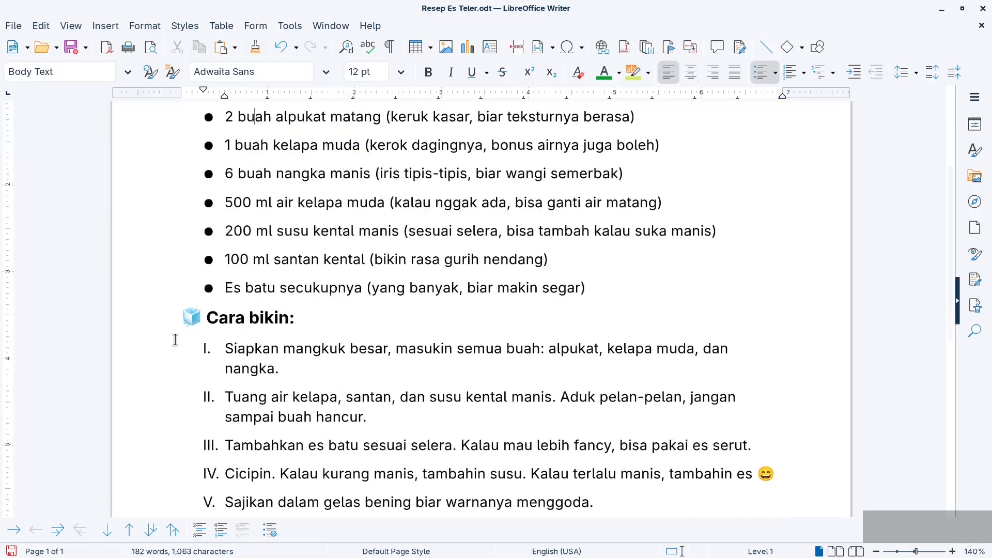
{"action": "scroll", "coordinate": [304, 413], "scroll_direction": "up", "scroll_amount": 10}
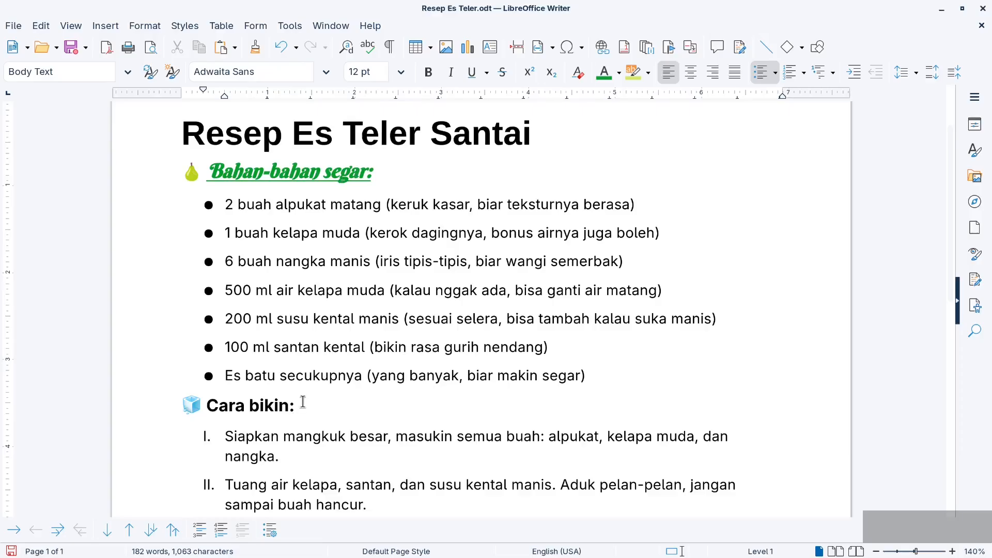
{"action": "left_click_drag", "start_coordinate": [374, 172], "coordinate": [203, 168]}
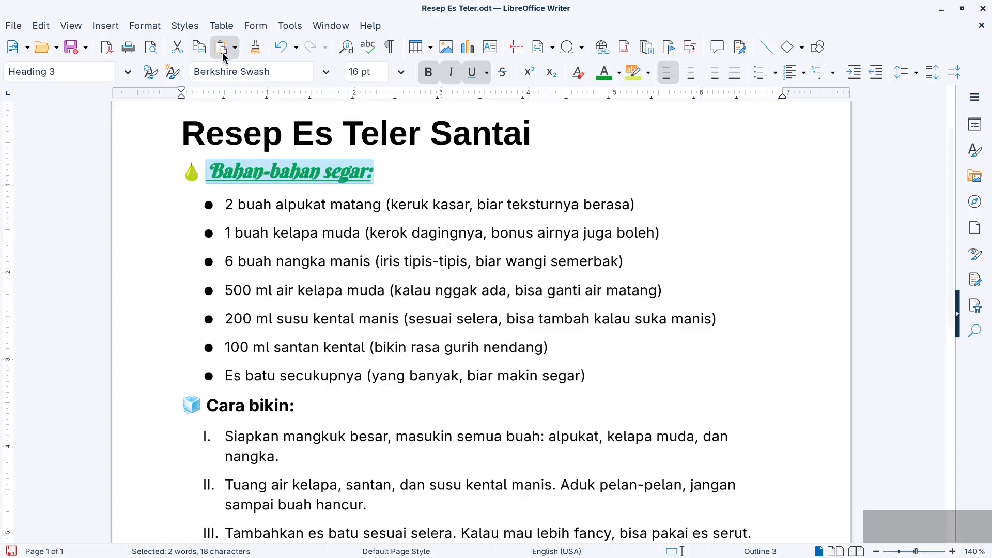
{"action": "left_click", "coordinate": [255, 49]}
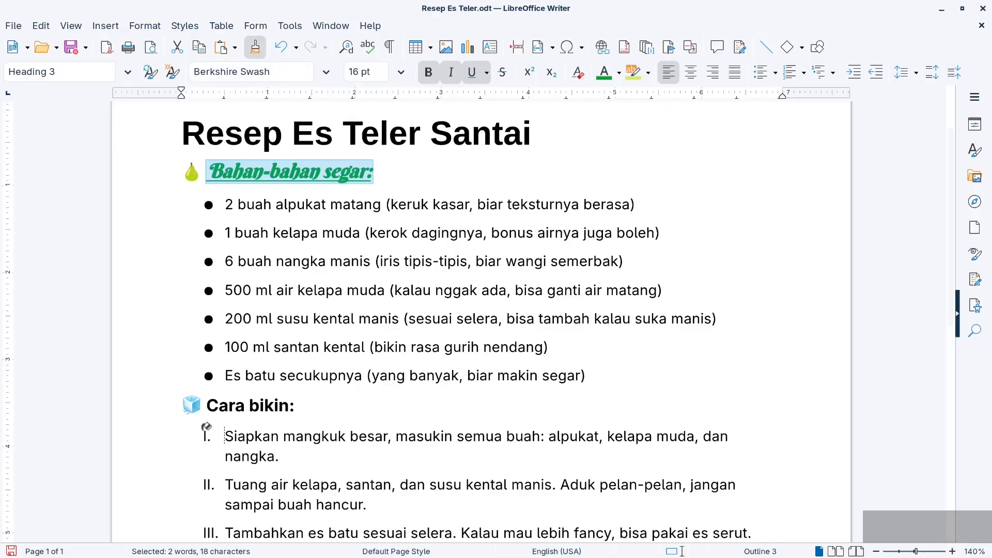
{"action": "left_click_drag", "start_coordinate": [216, 413], "coordinate": [299, 412]}
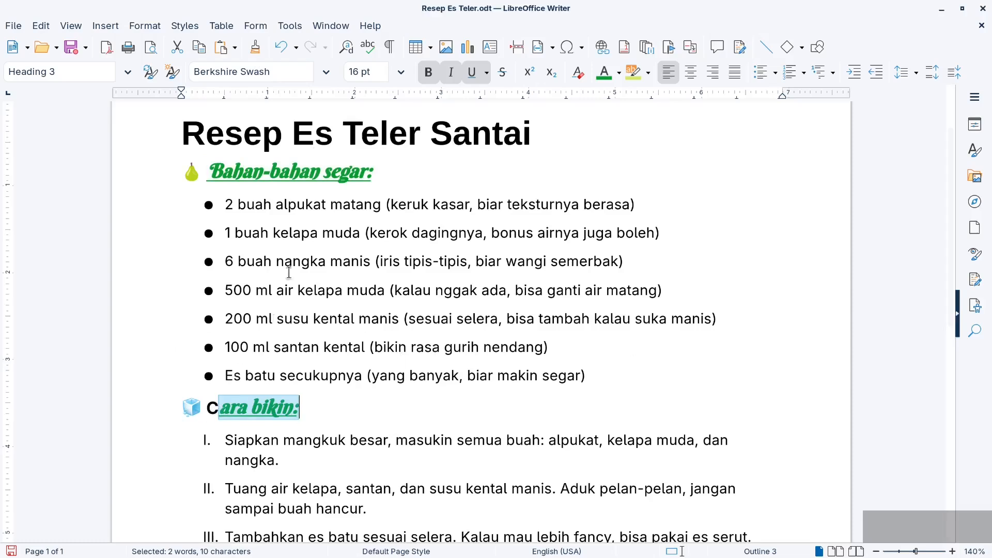
Clone the "Bahan-bahan segar:" formatting onto the word "Cara" so the initial letter is included.
{"action": "left_click", "coordinate": [316, 199]}
{"action": "left_click_drag", "start_coordinate": [208, 168], "coordinate": [385, 171]}
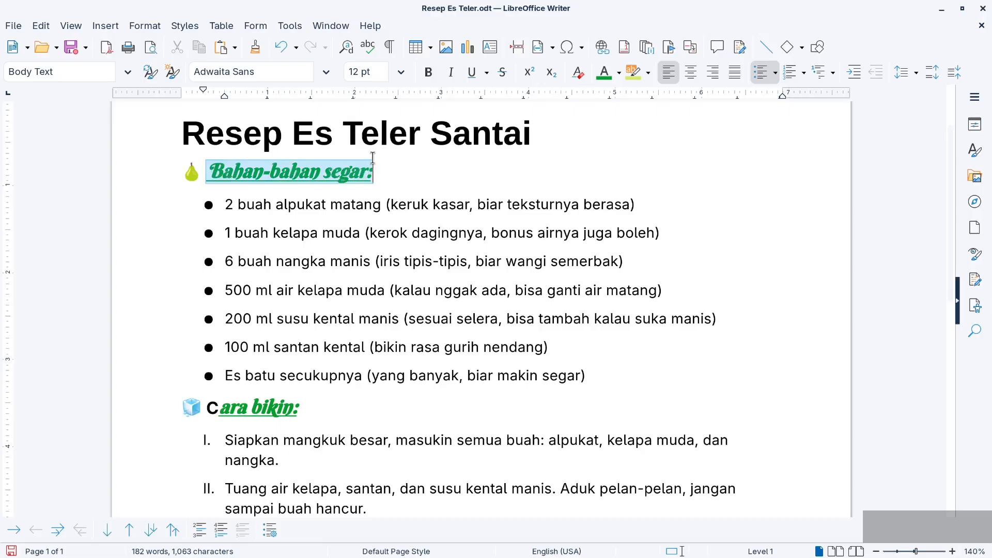
{"action": "left_click", "coordinate": [249, 52]}
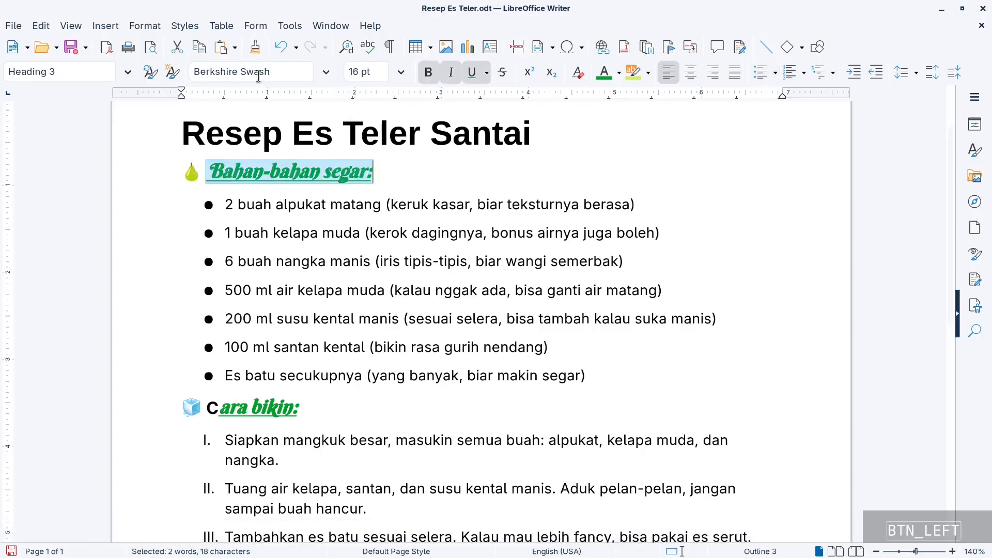
{"action": "left_click", "coordinate": [218, 405]}
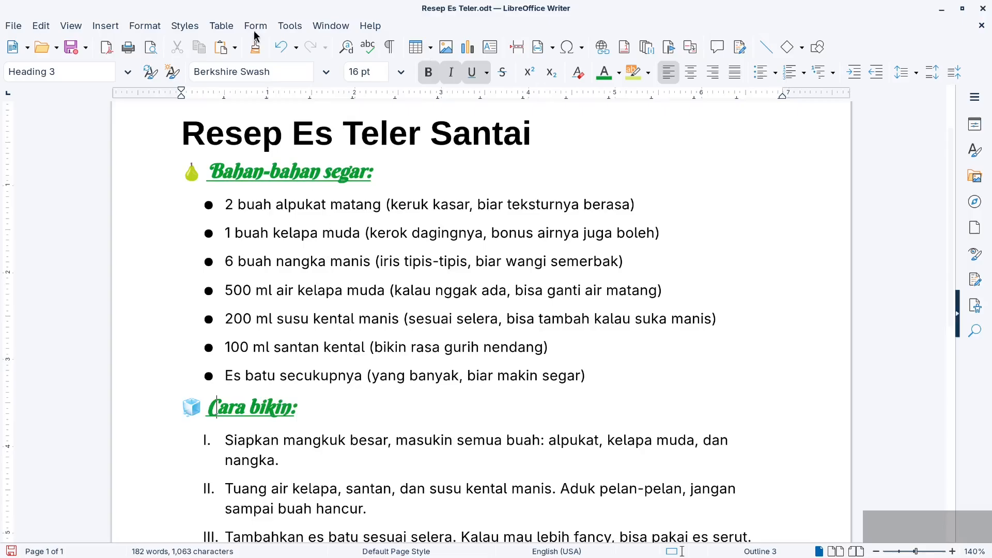
Try to clone the "Bahan-bahan segar:" formatting onto the word "Tips" in the "Tips jualan:" heading, and undo the last change.
{"action": "left_click", "coordinate": [274, 172]}
{"action": "left_click_drag", "start_coordinate": [274, 172], "coordinate": [389, 186]}
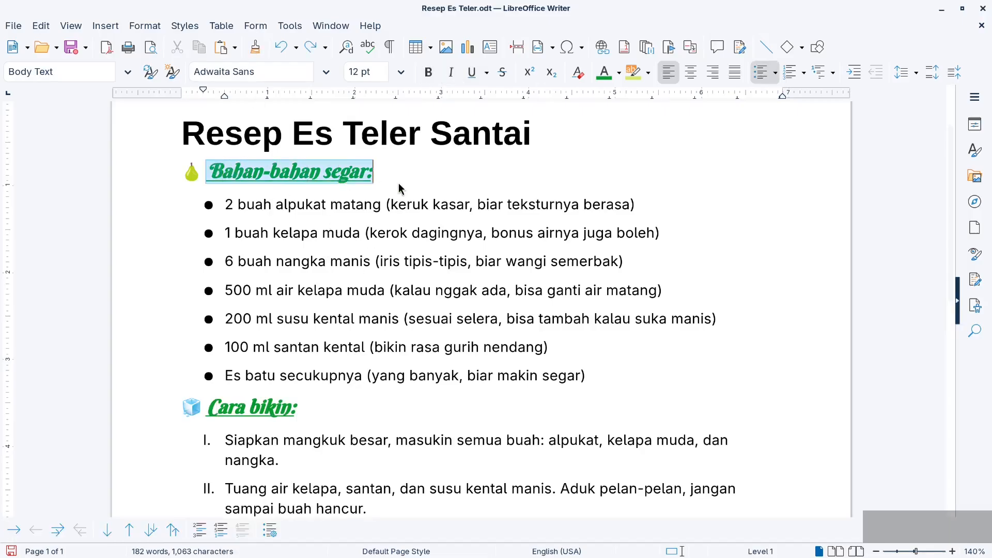
{"action": "left_click", "coordinate": [255, 47]}
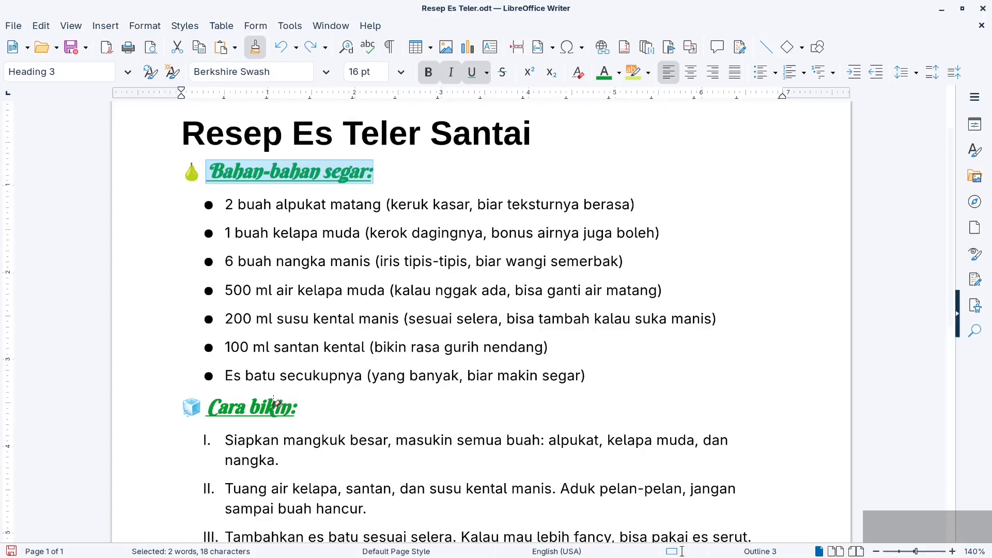
{"action": "scroll", "coordinate": [453, 401], "scroll_direction": "down", "scroll_amount": 5}
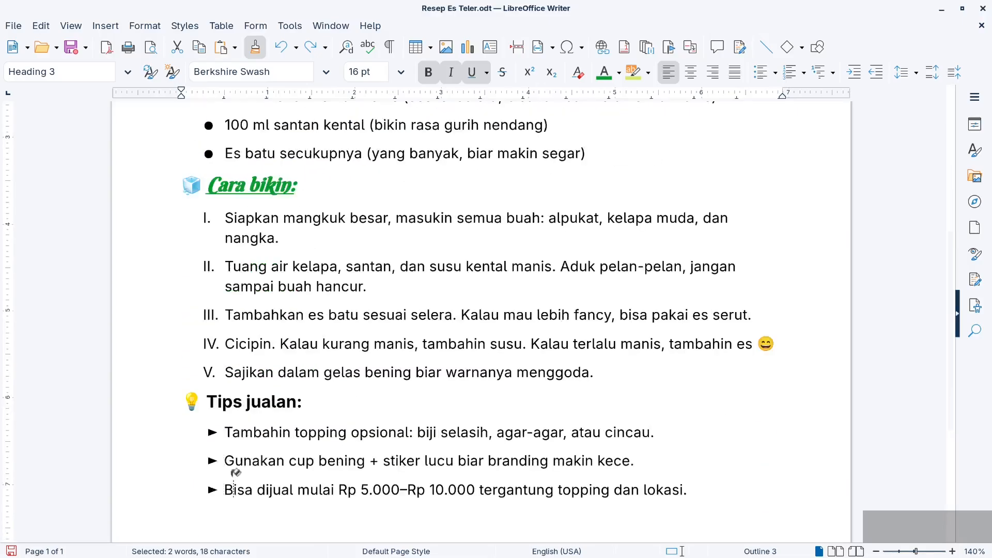
{"action": "left_click", "coordinate": [222, 402]}
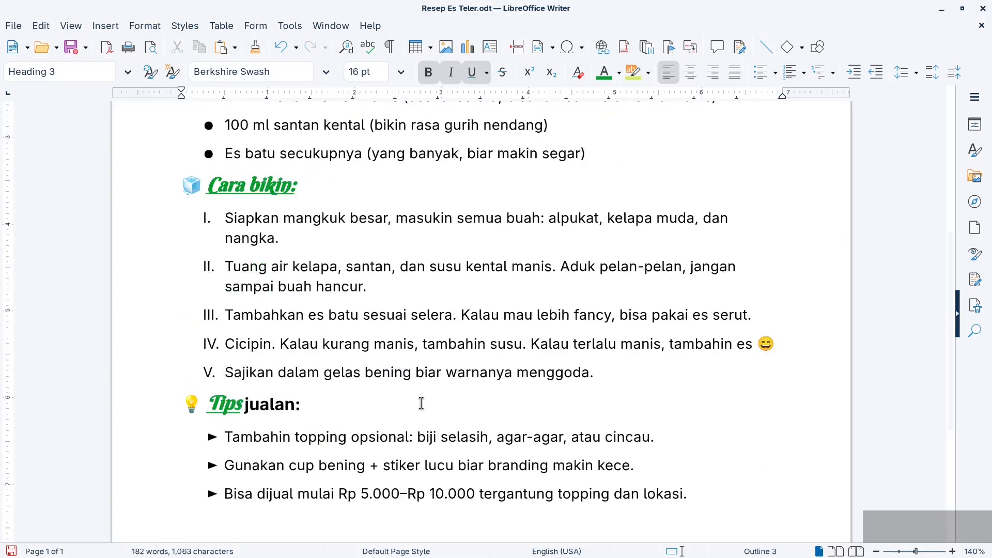
{"action": "key", "text": "ctrl+z"}
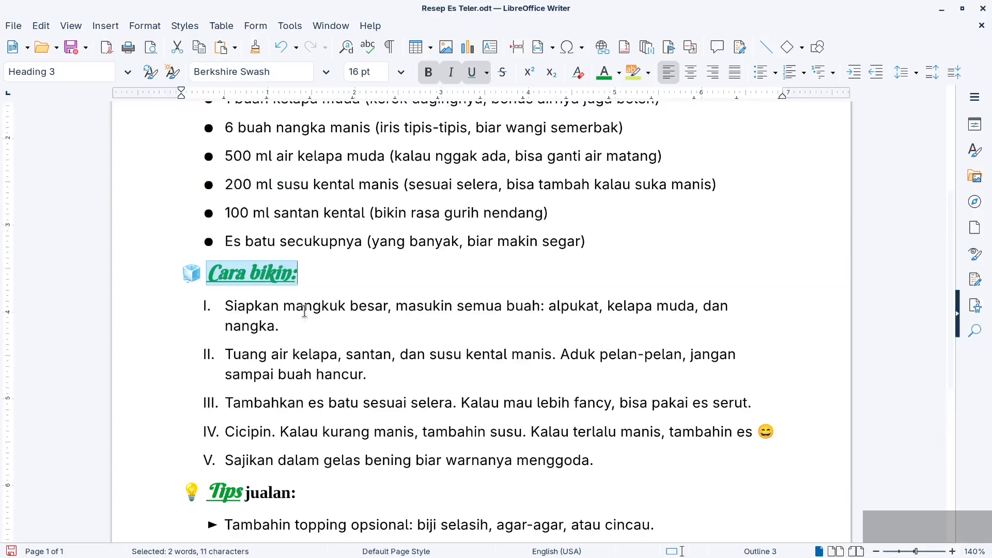
Clone the formatting of the "Cara bikin:" heading onto the whole "Tips jualan:" heading.
{"action": "scroll", "coordinate": [232, 336], "scroll_direction": "up", "scroll_amount": 3}
{"action": "left_click", "coordinate": [255, 48]}
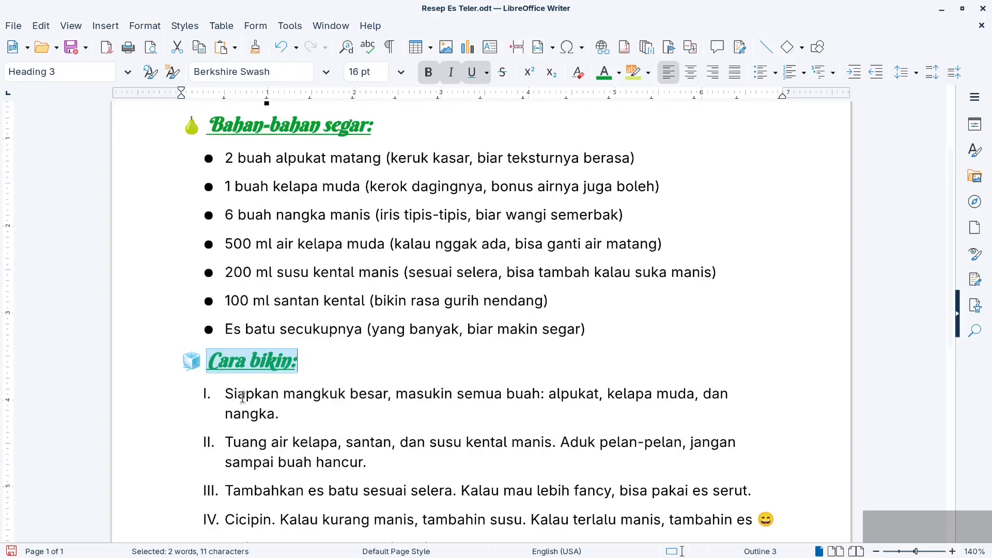
{"action": "scroll", "coordinate": [245, 389], "scroll_direction": "down", "scroll_amount": 5}
{"action": "left_click_drag", "start_coordinate": [306, 451], "coordinate": [206, 446]}
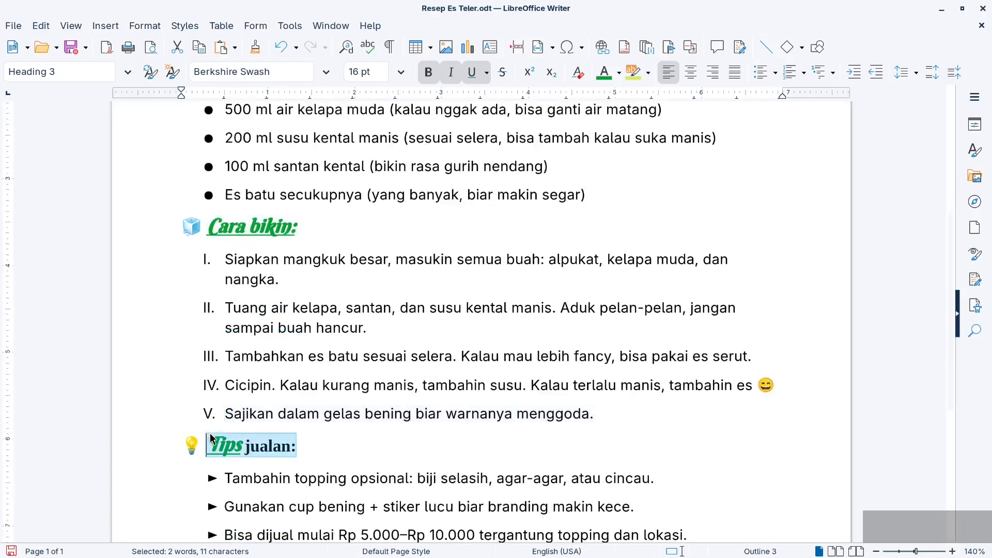
Clear the direct formatting from the "Tips jualan:" heading and from the "Cara bikin:" heading.
{"action": "left_click", "coordinate": [578, 73]}
{"action": "left_click_drag", "start_coordinate": [306, 235], "coordinate": [218, 231]}
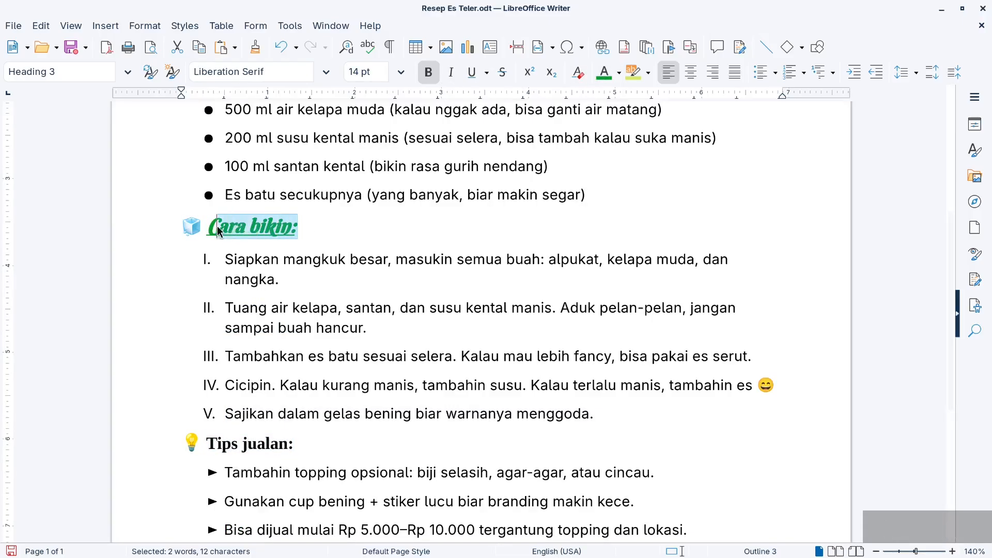
{"action": "left_click", "coordinate": [577, 73]}
{"action": "left_click", "coordinate": [338, 308]}
Clone the "Bahan-bahan segar:" formatting onto the whole "Cara bikin:" heading, keeping Clone Formatting active for repeated use.
{"action": "scroll", "coordinate": [345, 316], "scroll_direction": "up", "scroll_amount": 3}
{"action": "scroll", "coordinate": [345, 316], "scroll_direction": "up", "scroll_amount": 5}
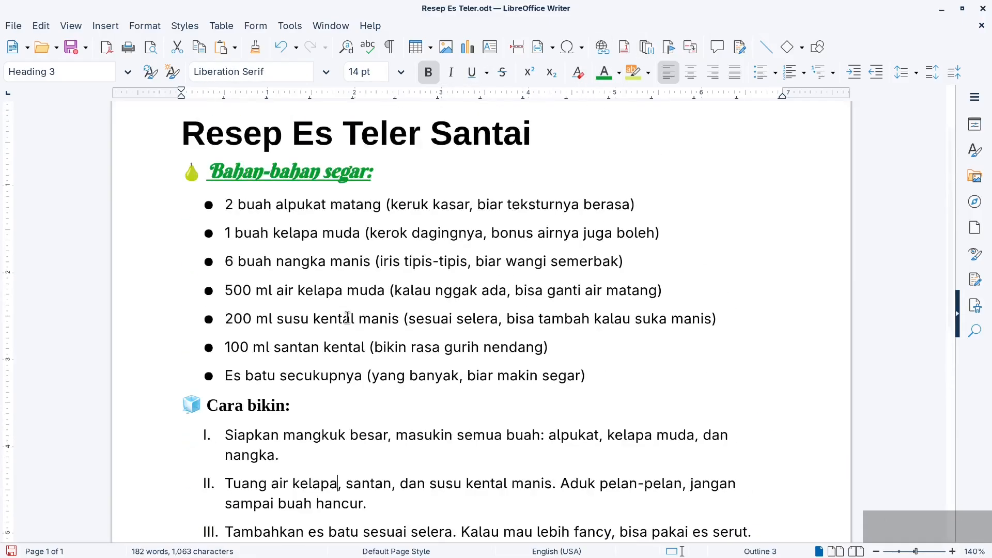
{"action": "left_click", "coordinate": [231, 217]}
{"action": "left_click_drag", "start_coordinate": [207, 216], "coordinate": [416, 199]}
{"action": "left_click", "coordinate": [256, 48]}
{"action": "scroll", "coordinate": [253, 363], "scroll_direction": "down", "scroll_amount": 3}
{"action": "left_click", "coordinate": [220, 357]}
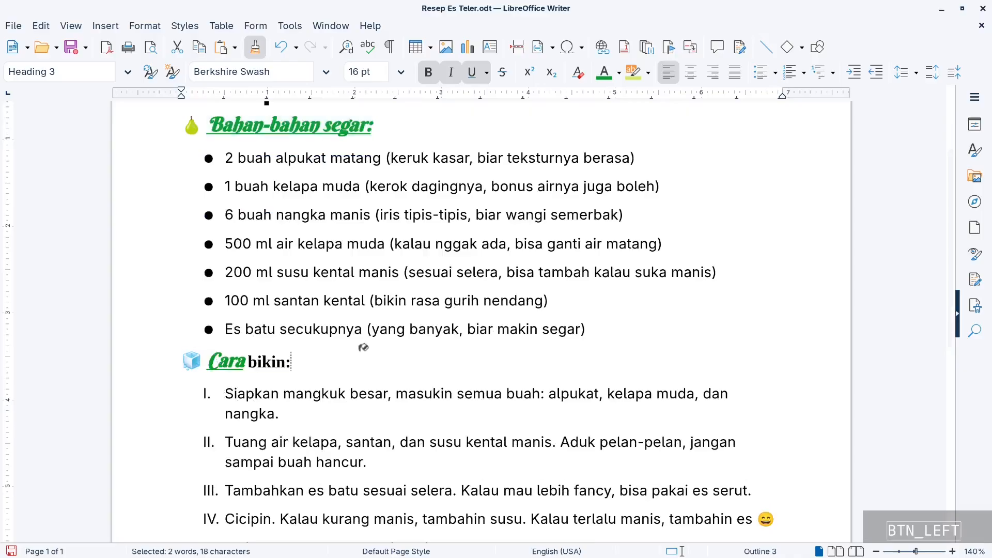
{"action": "left_click", "coordinate": [264, 363]}
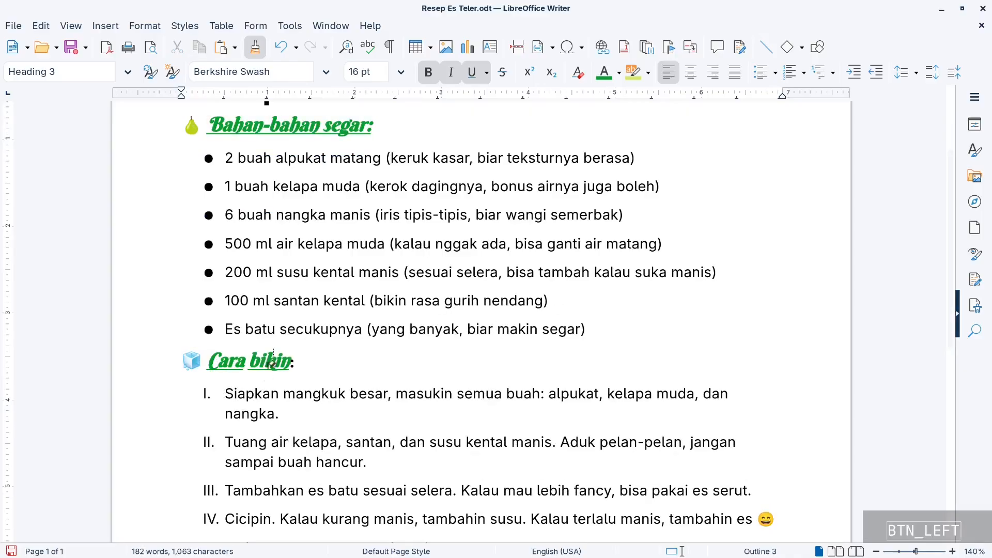
{"action": "left_click_drag", "start_coordinate": [210, 362], "coordinate": [299, 361]}
Apply the same cloned "Bahan-bahan segar:" formatting to the whole "Tips jualan:" heading.
{"action": "scroll", "coordinate": [264, 397], "scroll_direction": "down", "scroll_amount": 3}
{"action": "scroll", "coordinate": [263, 397], "scroll_direction": "down", "scroll_amount": 4}
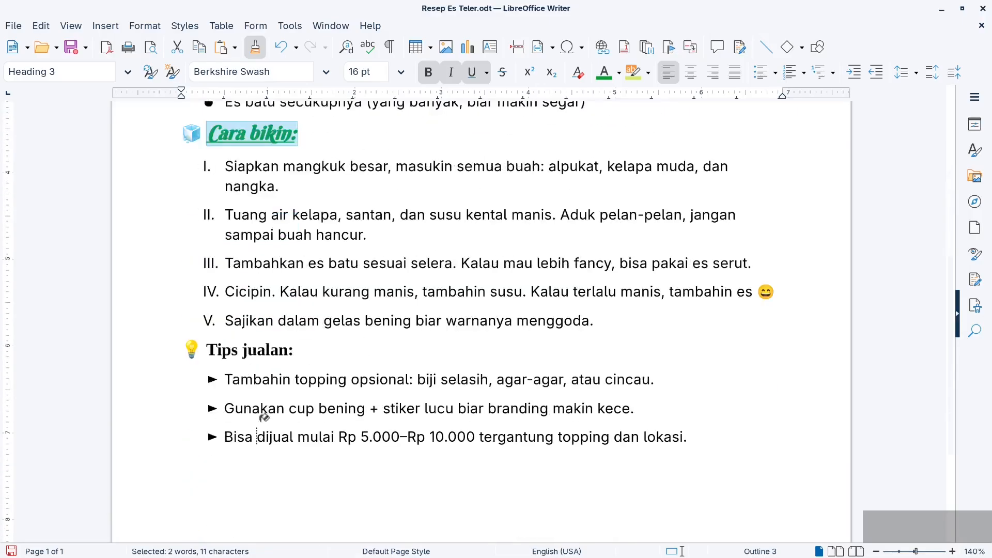
{"action": "left_click", "coordinate": [214, 356]}
{"action": "left_click_drag", "start_coordinate": [214, 356], "coordinate": [304, 356]}
{"action": "scroll", "coordinate": [365, 376], "scroll_direction": "up", "scroll_amount": 4}
{"action": "scroll", "coordinate": [175, 257], "scroll_direction": "down", "scroll_amount": 3}
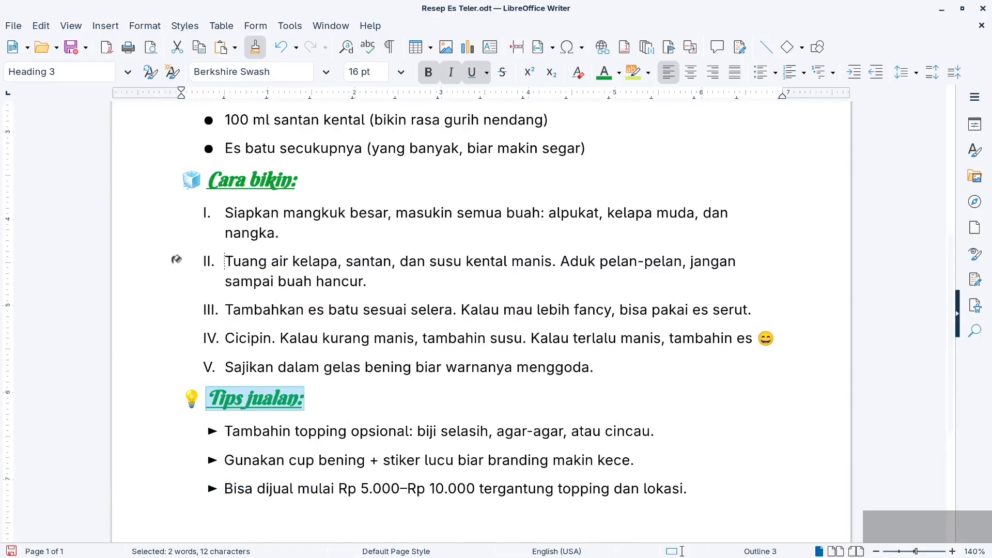
Undo the formatting cloned onto "Tips jualan:" and "Cara bikin:", continuing back through the clearing of the "Cara bikin:" formatting.
{"action": "scroll", "coordinate": [262, 338], "scroll_direction": "up", "scroll_amount": 3}
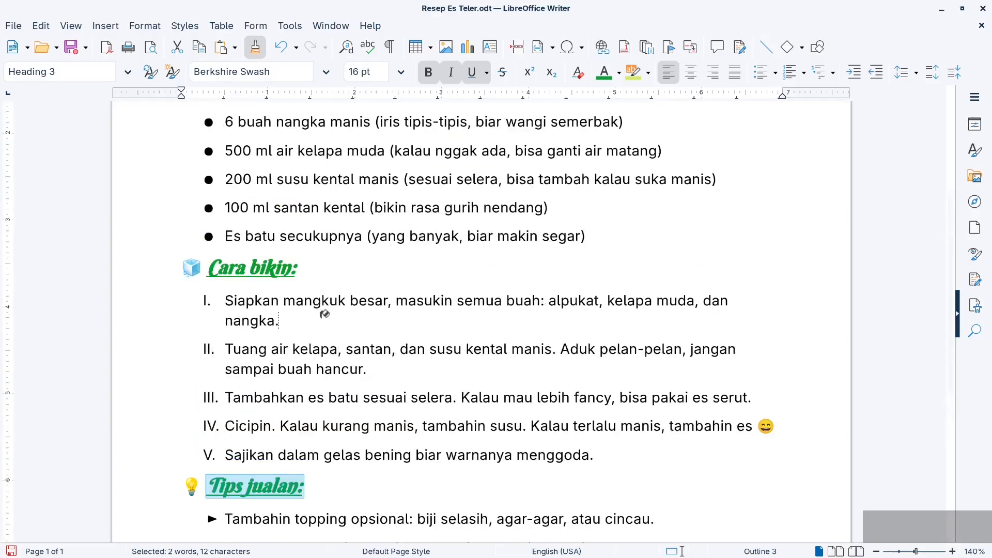
{"action": "scroll", "coordinate": [186, 126], "scroll_direction": "up", "scroll_amount": 5}
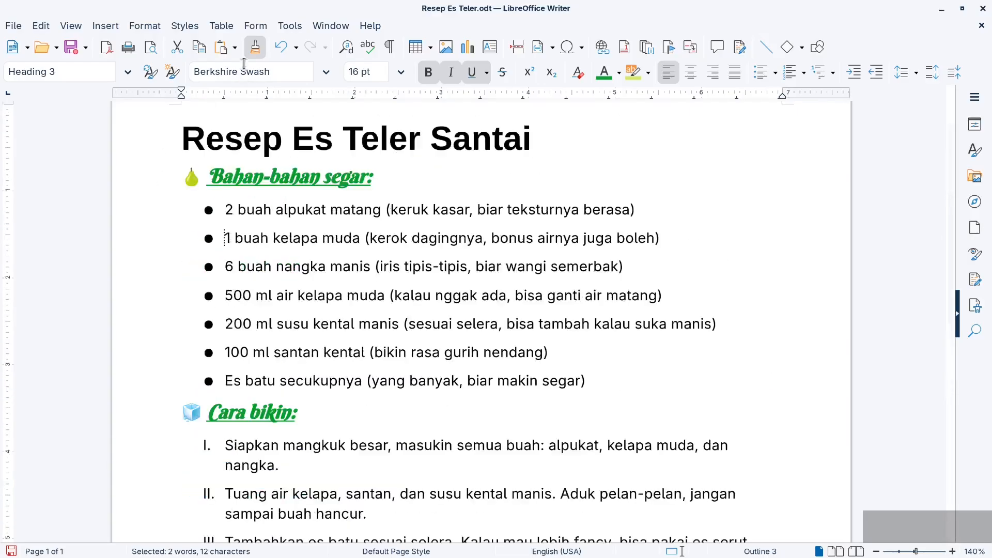
{"action": "left_click", "coordinate": [281, 48]}
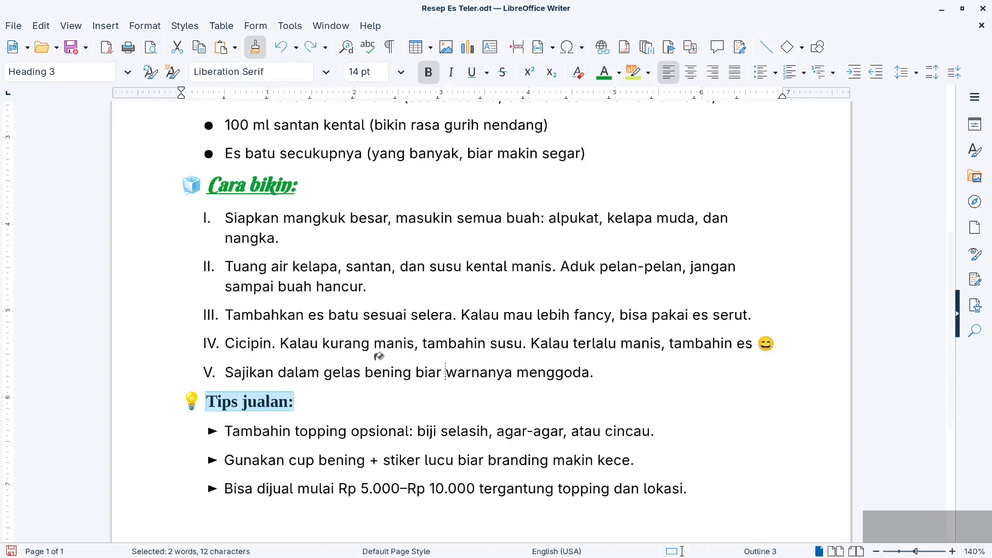
{"action": "key", "text": "ctrl"}
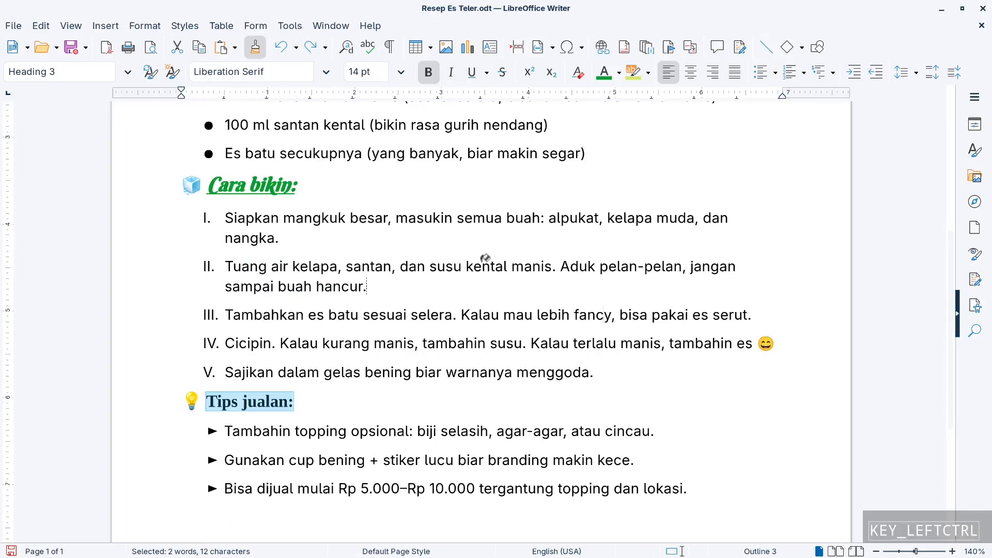
{"action": "key", "text": "ctrl+z"}
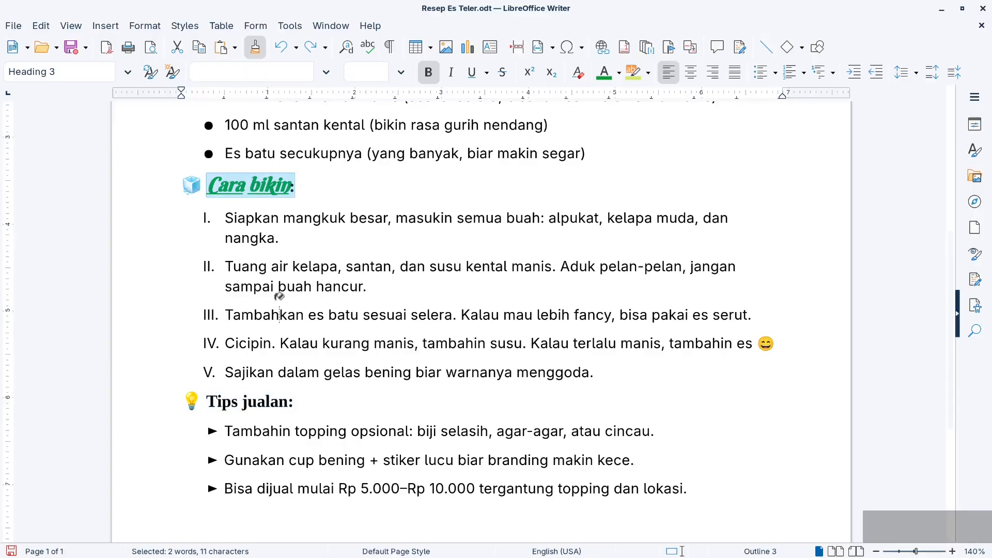
{"action": "key", "text": "ctrl+z"}
{"action": "key", "text": "ctrl+z"}
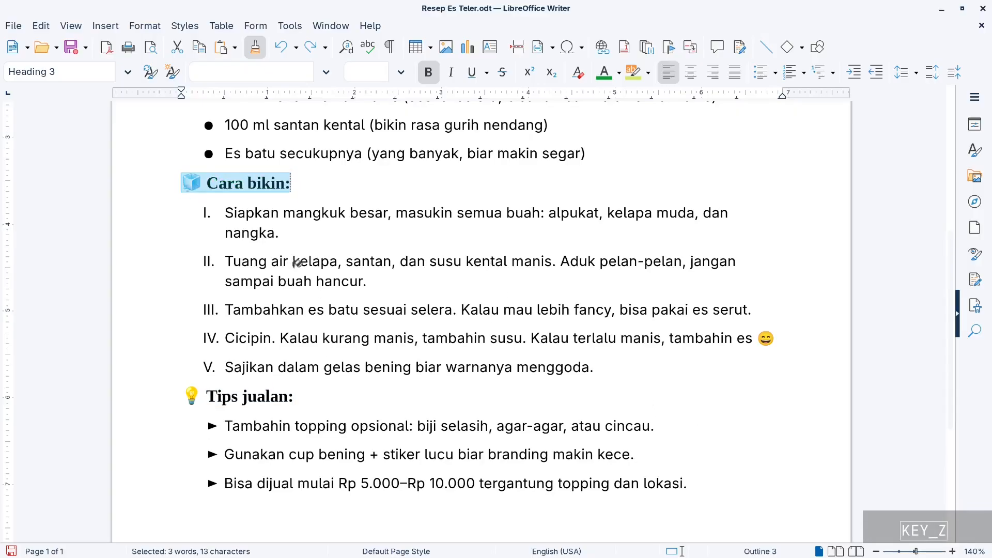
{"action": "scroll", "coordinate": [305, 279], "scroll_direction": "up", "scroll_amount": 3}
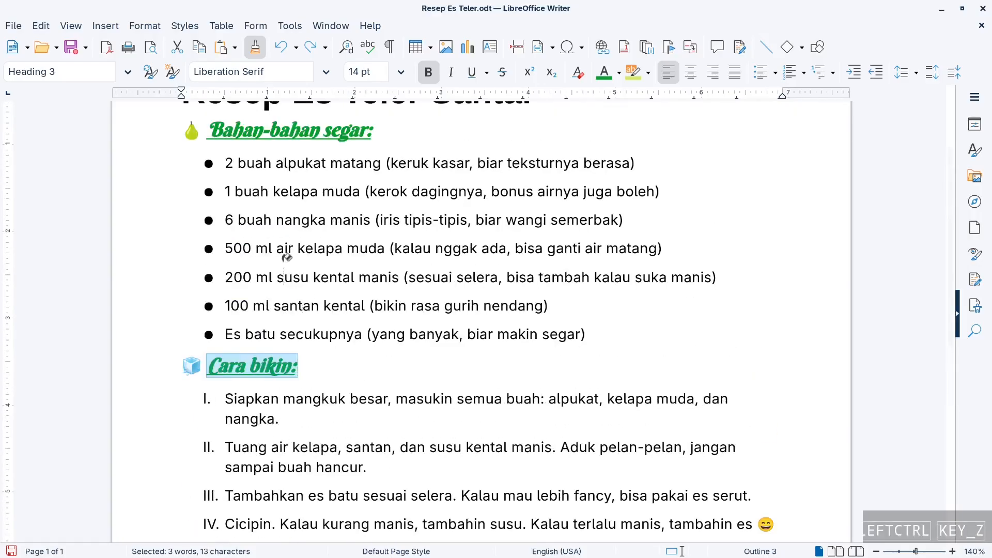
{"action": "scroll", "coordinate": [300, 281], "scroll_direction": "up", "scroll_amount": 3}
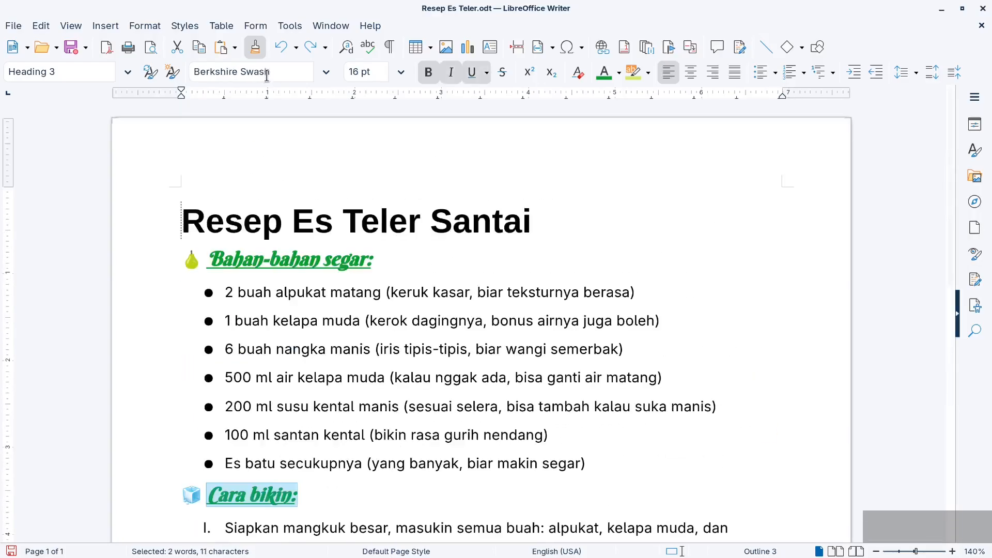
Check which actions Undo and Redo would affect, turn off Clone Formatting, and select the "Bahan-bahan segar:" heading.
{"action": "left_click", "coordinate": [285, 52]}
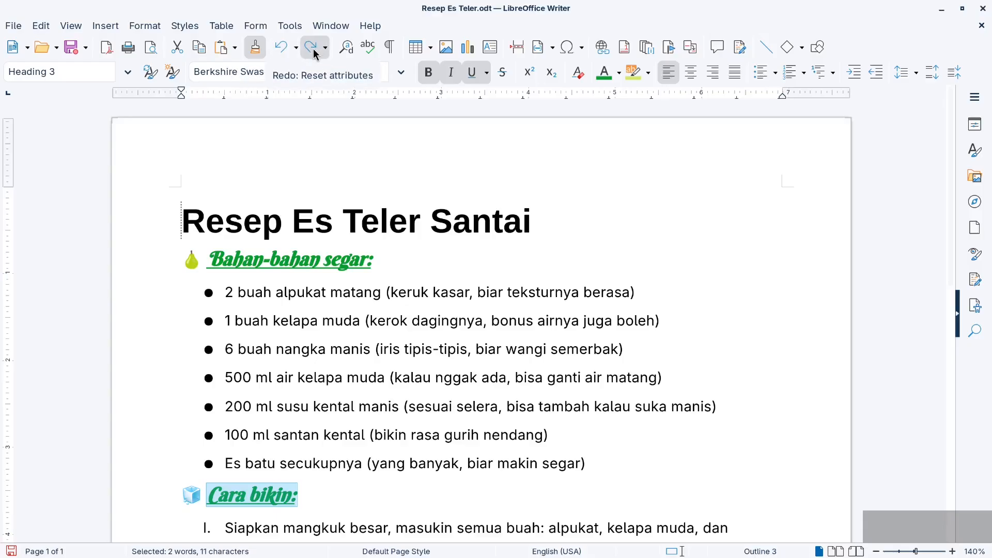
{"action": "left_click", "coordinate": [313, 52]}
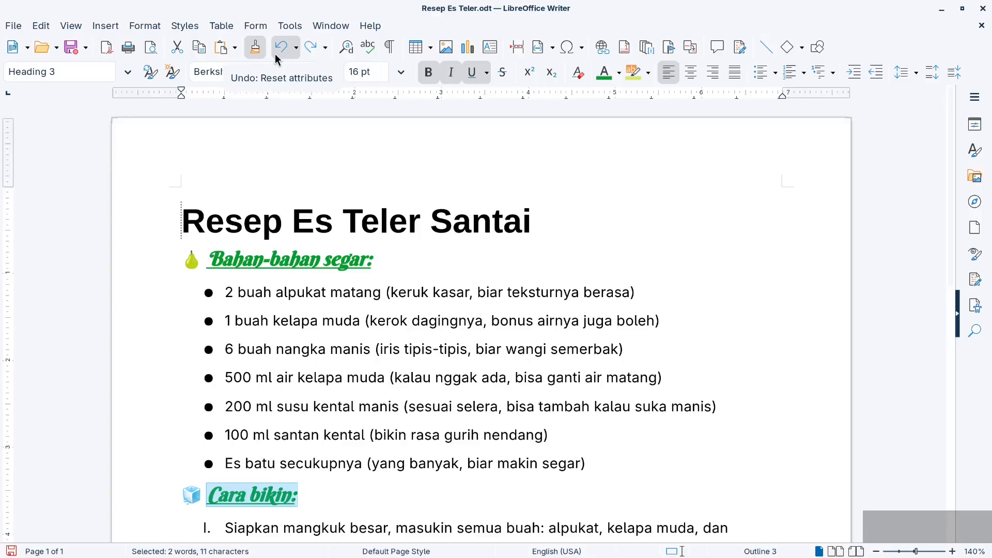
{"action": "left_click", "coordinate": [279, 52]}
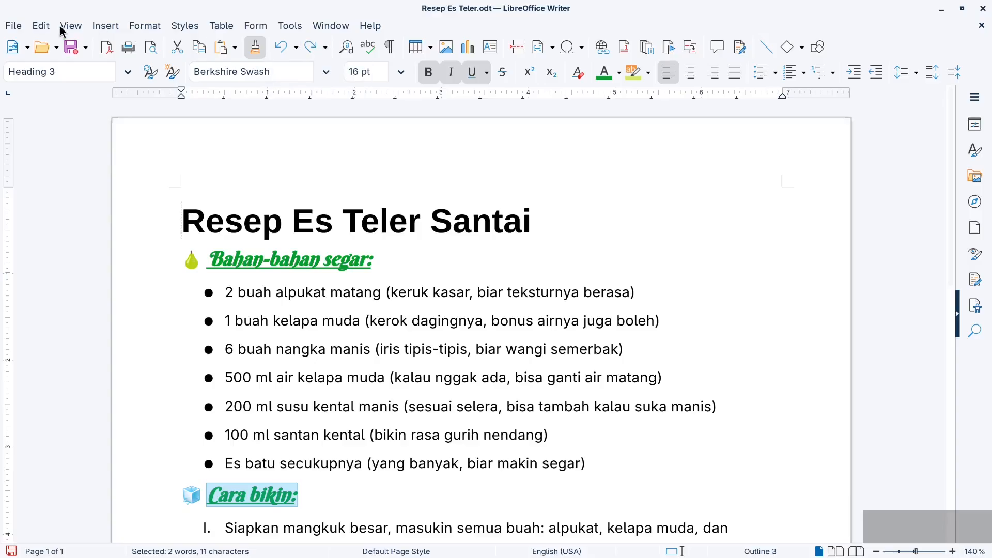
{"action": "left_click", "coordinate": [253, 49]}
{"action": "left_click", "coordinate": [41, 25]}
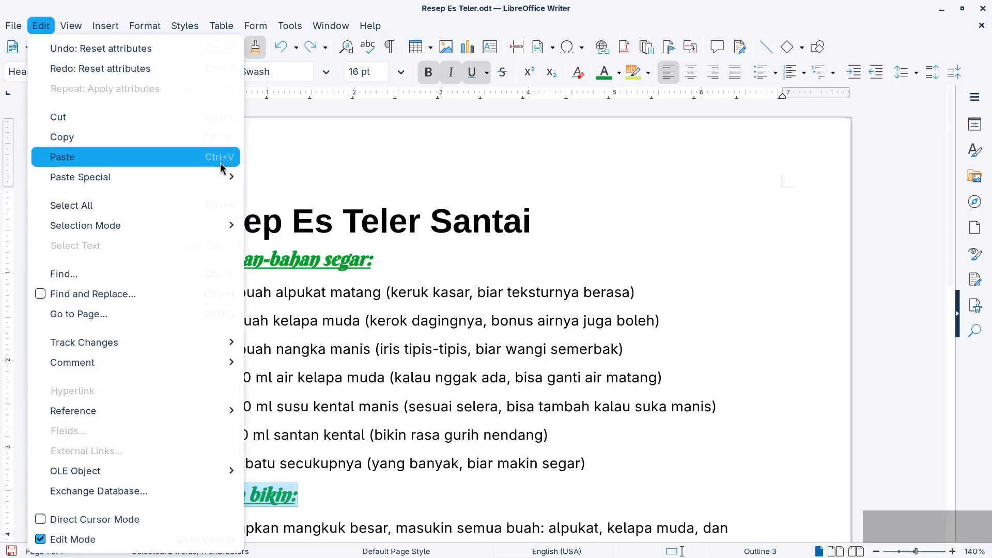
{"action": "left_click", "coordinate": [365, 258]}
{"action": "left_click_drag", "start_coordinate": [366, 258], "coordinate": [206, 259]}
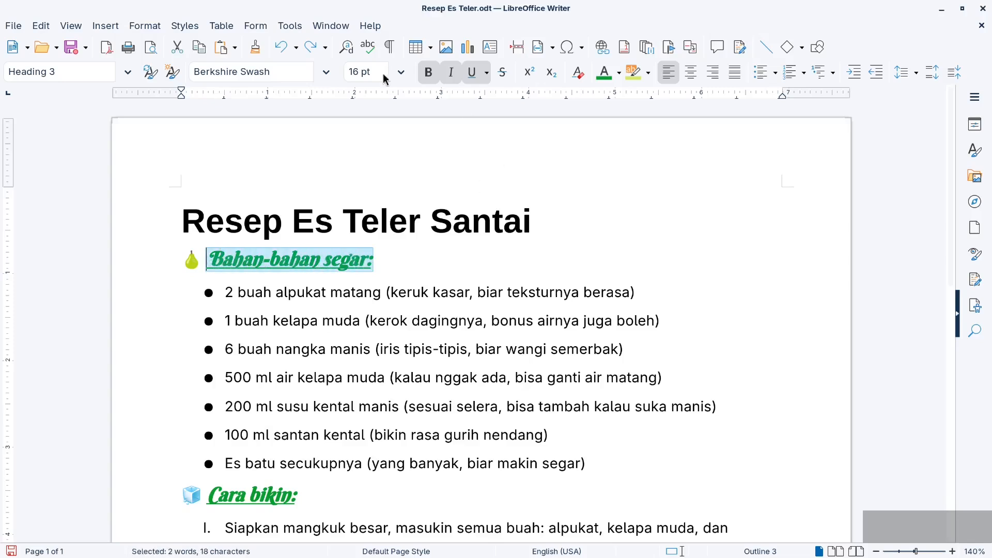
Undo many actions at once from the undo history, back through the typing of "ml" in the santan kental ingredient.
{"action": "left_click", "coordinate": [297, 48]}
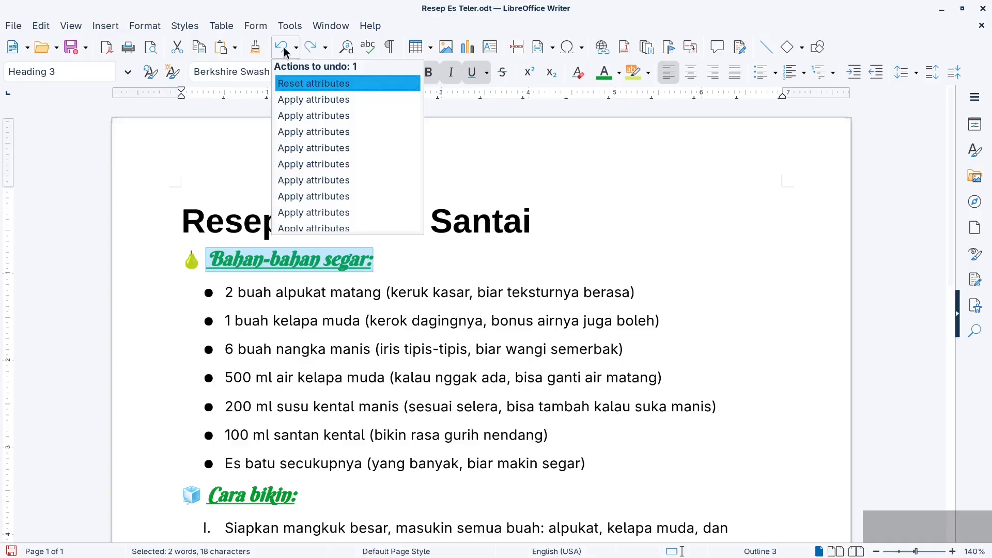
{"action": "scroll", "coordinate": [310, 119], "scroll_direction": "down", "scroll_amount": 3}
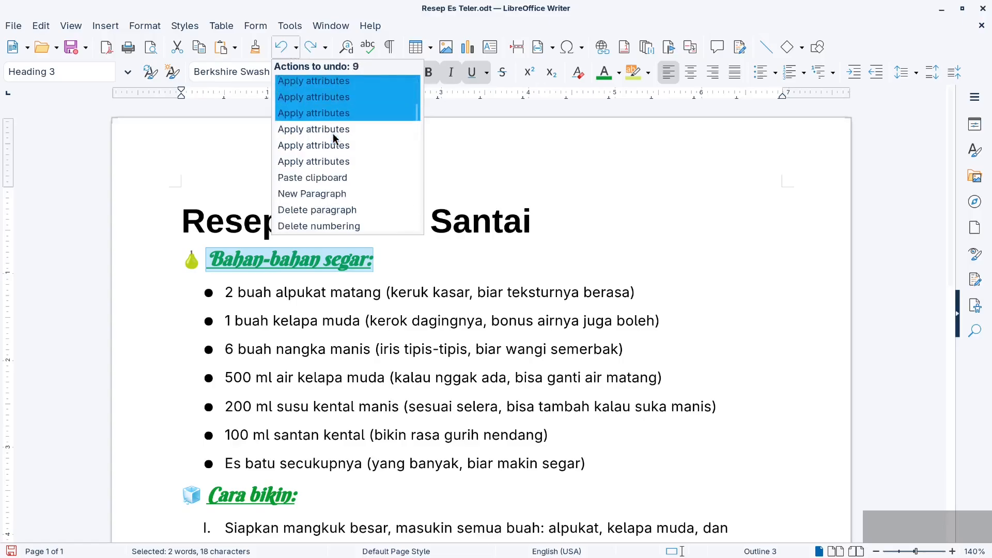
{"action": "scroll", "coordinate": [336, 150], "scroll_direction": "down", "scroll_amount": 3}
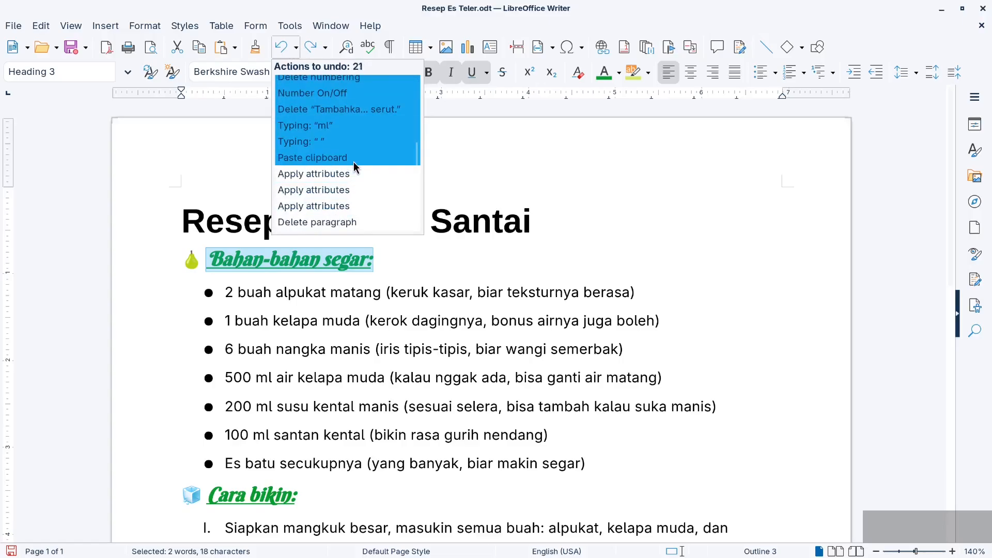
{"action": "left_click", "coordinate": [351, 125]}
{"action": "scroll", "coordinate": [351, 126], "scroll_direction": "down", "scroll_amount": 2}
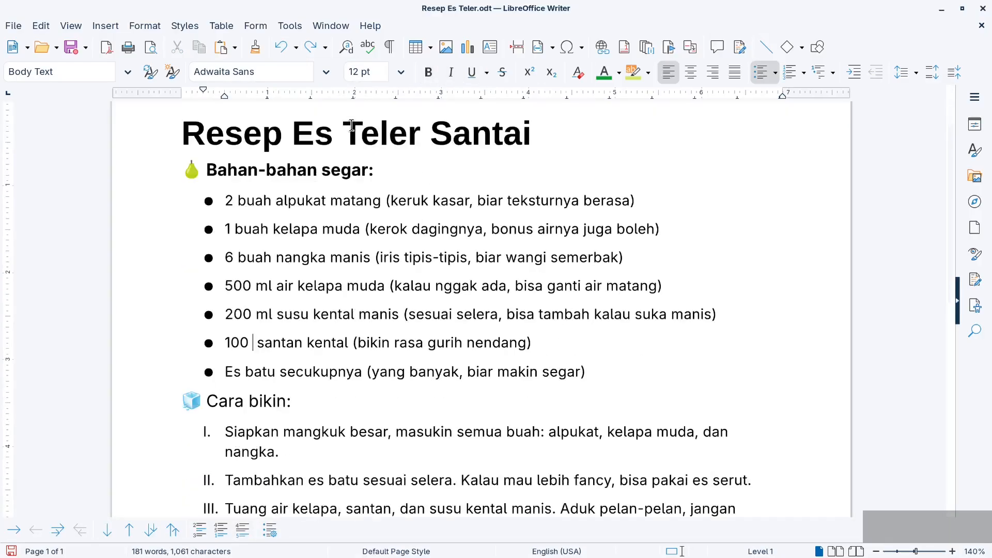
{"action": "scroll", "coordinate": [359, 111], "scroll_direction": "up", "scroll_amount": 3}
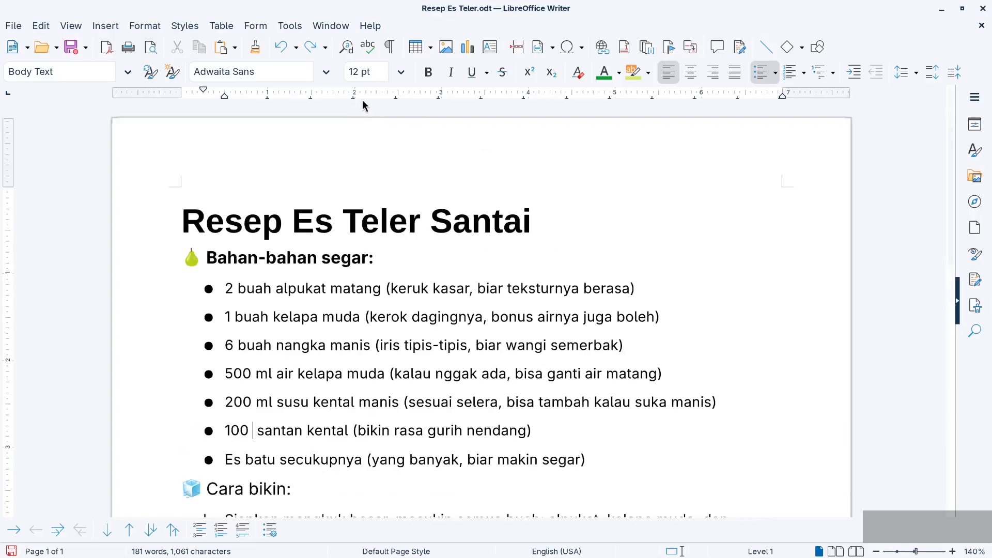
Redo several actions at once from the redo history, up to the Berkshire Swash italic underlined formatting of the "Bahan-bahan segar:" heading.
{"action": "left_click", "coordinate": [325, 47]}
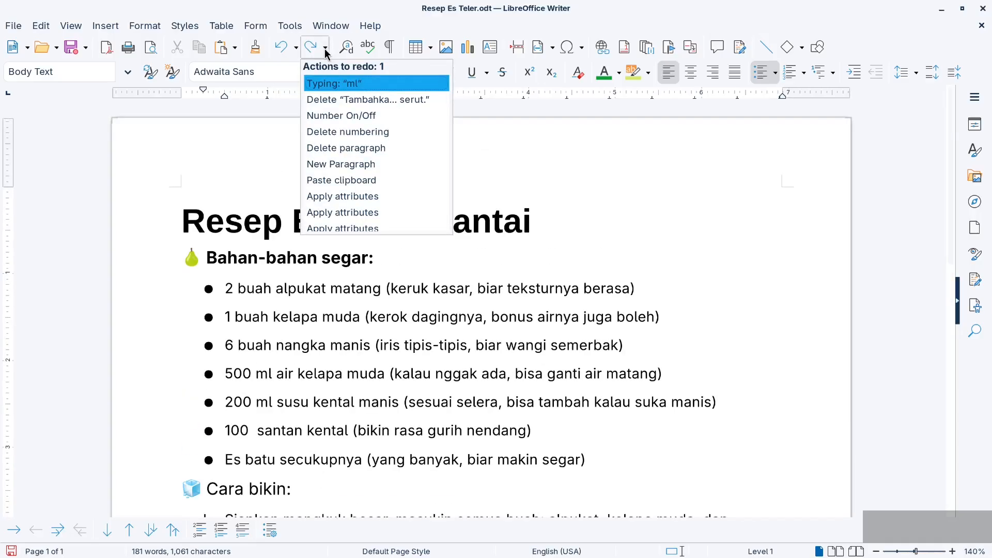
{"action": "scroll", "coordinate": [355, 164], "scroll_direction": "down", "scroll_amount": 1}
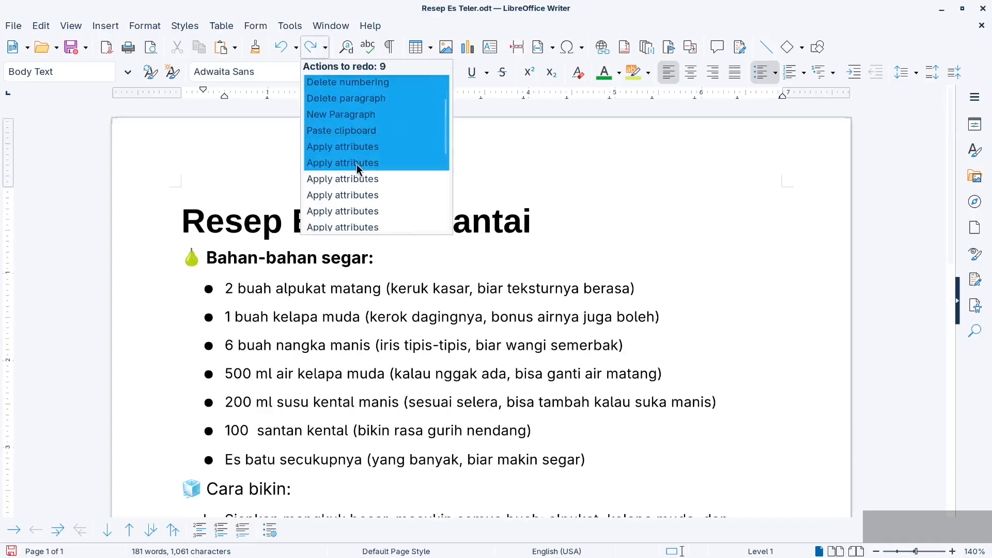
{"action": "left_click", "coordinate": [372, 212]}
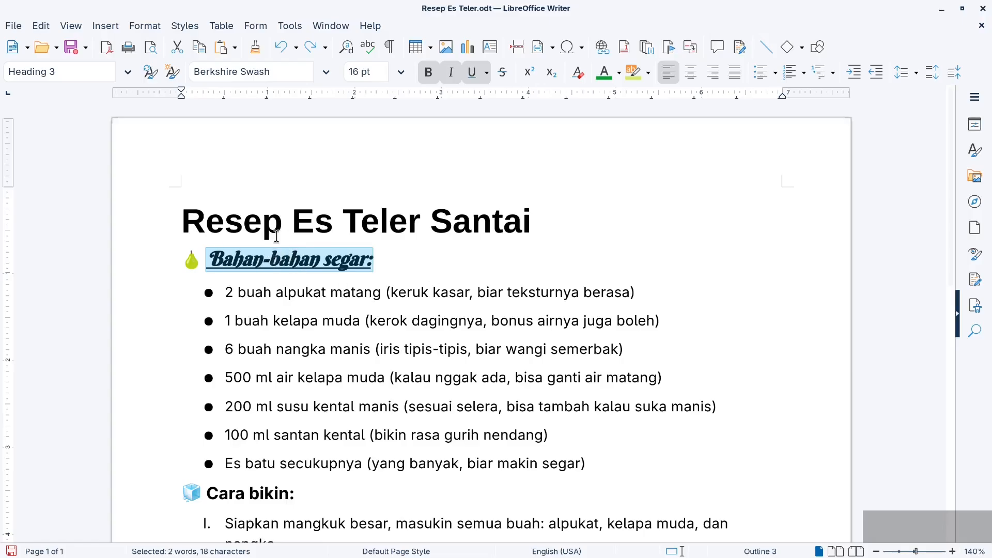
{"action": "left_click", "coordinate": [379, 232]}
{"action": "left_click", "coordinate": [339, 264]}
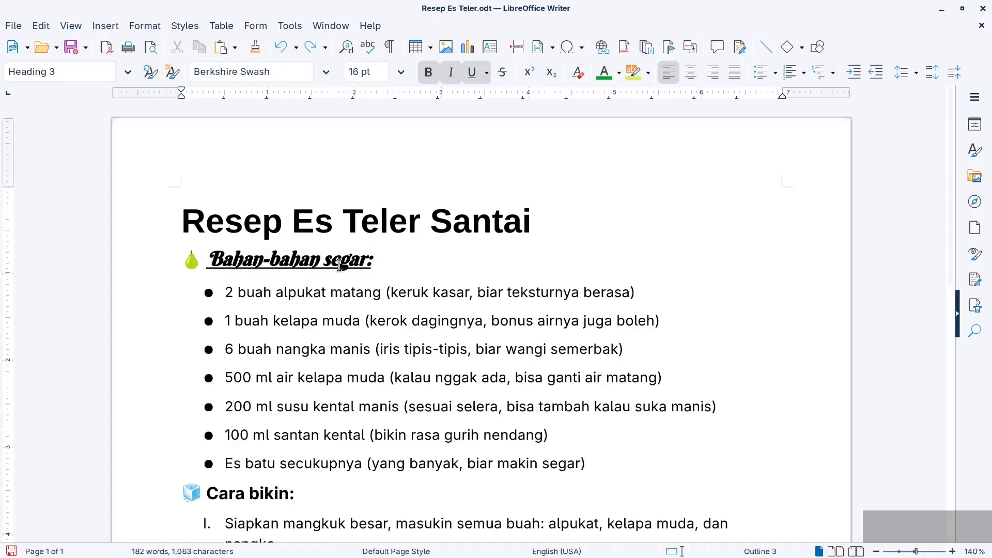